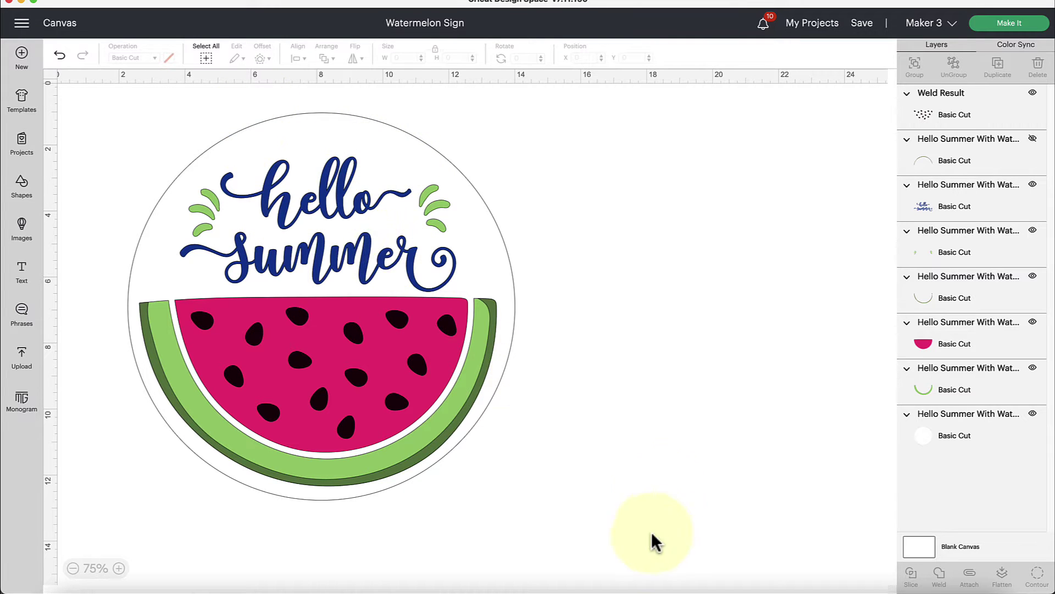
# Switch to Chrome and examine the Memory Font product page on Creative Fabrica
pyautogui.click(666, 585)
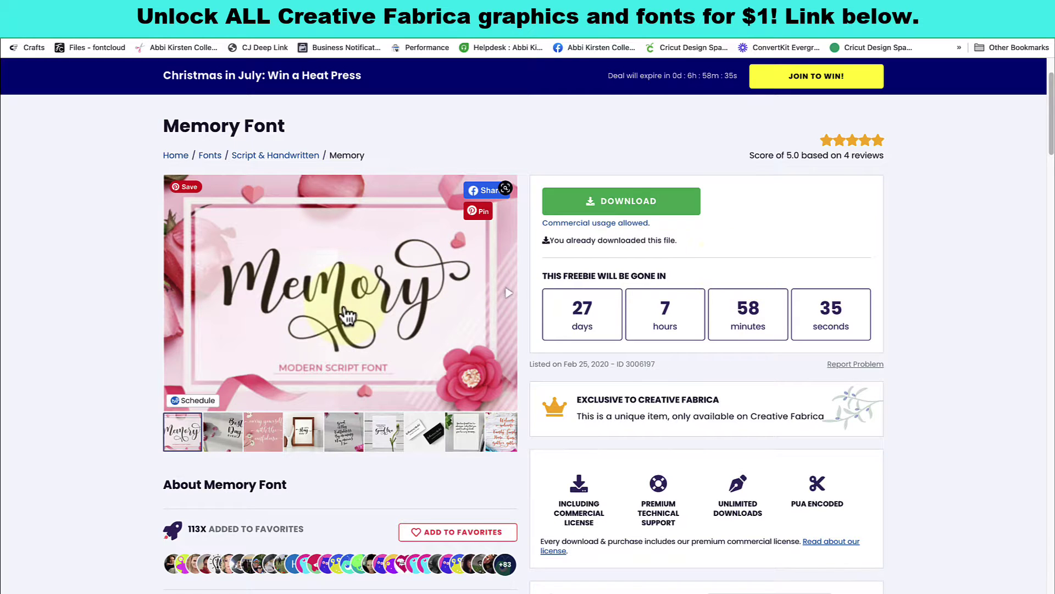
pyautogui.scroll(2, 756, 248)
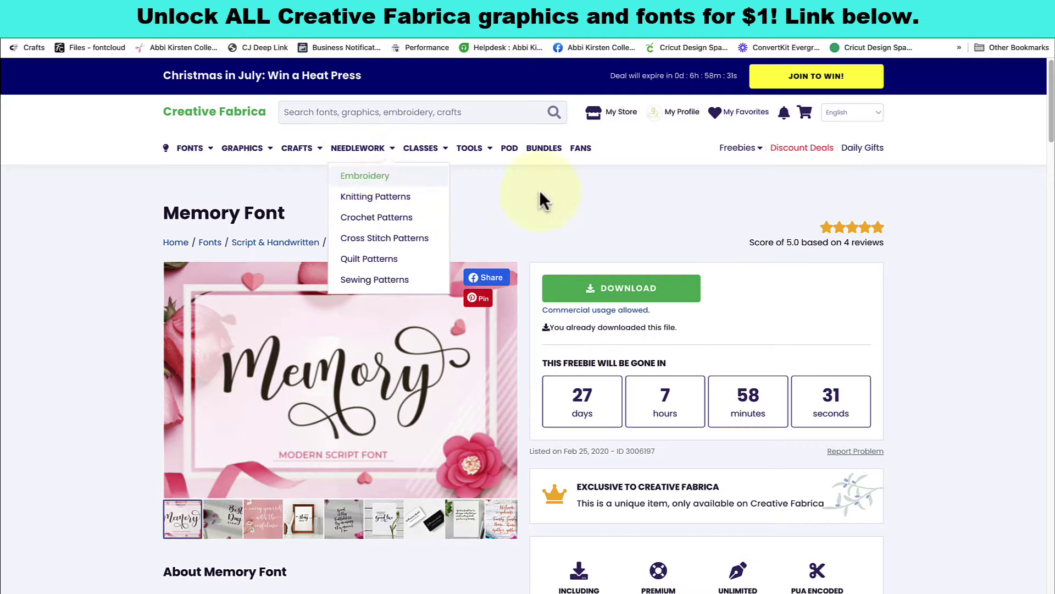
pyautogui.moveTo(757, 154)
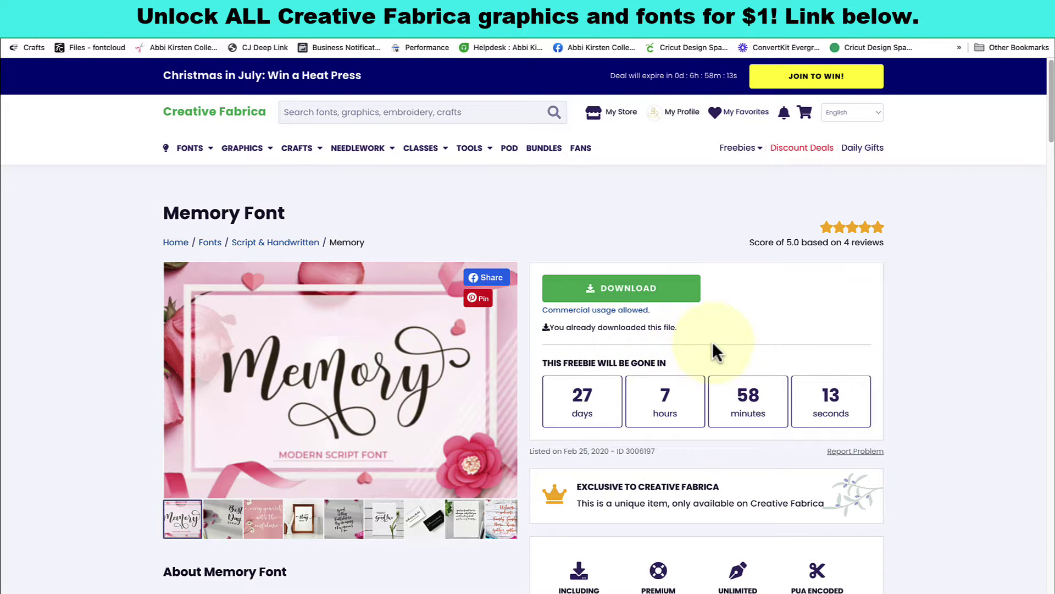
pyautogui.scroll(-2, 711, 340)
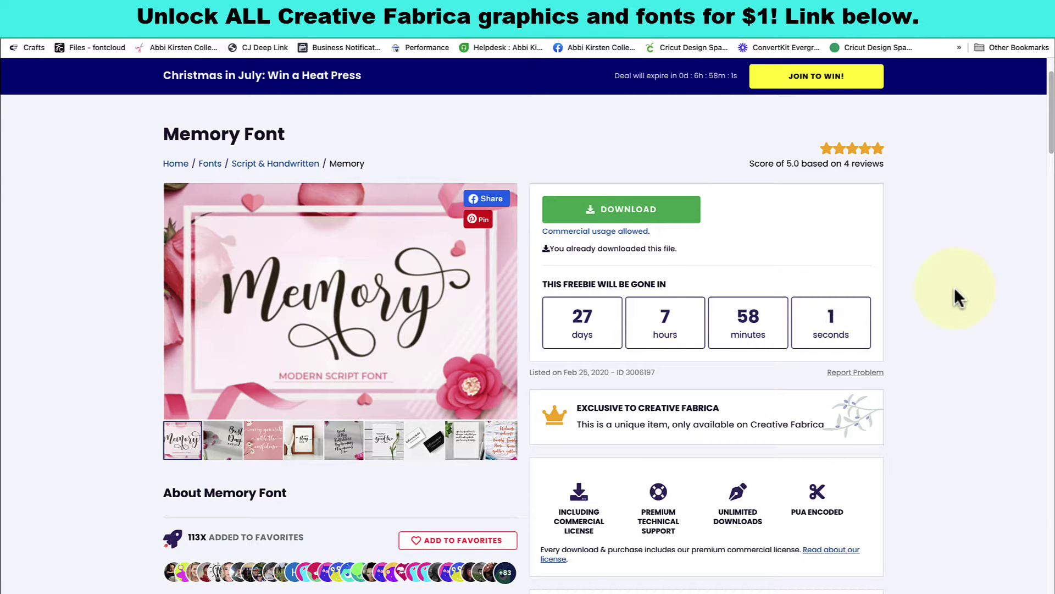
# Browse the recommended fonts, graphics and bundles on the Creative Fabrica home page
pyautogui.click(792, 75)
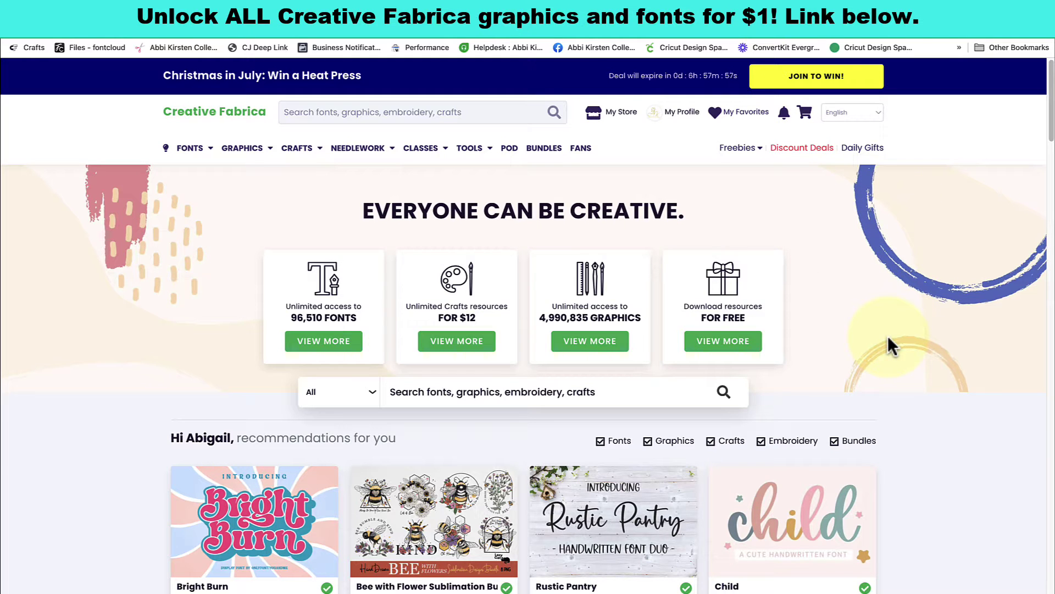
pyautogui.scroll(-3, 889, 338)
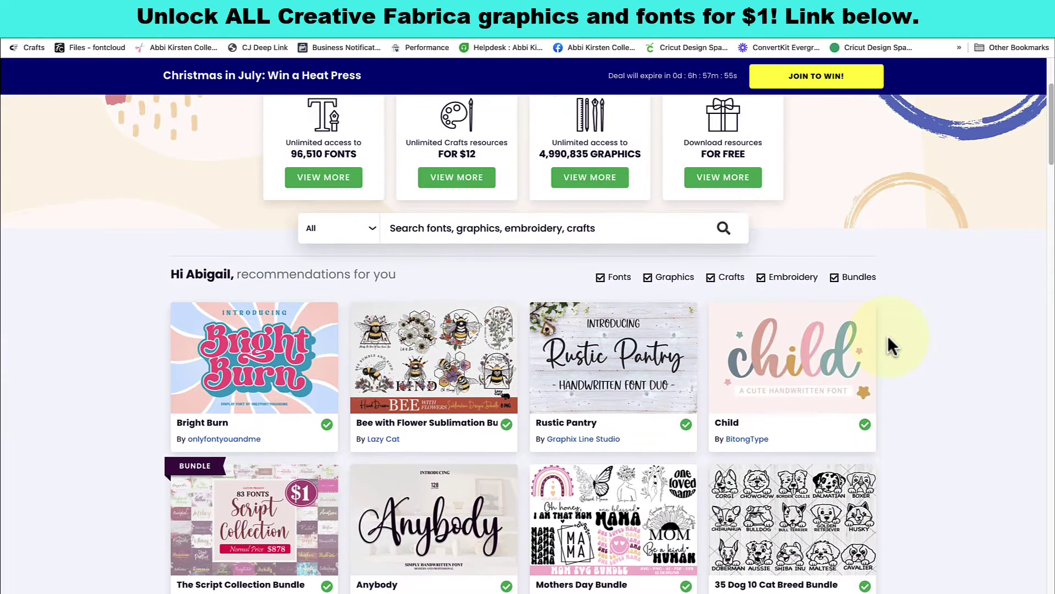
pyautogui.scroll(-2, 889, 338)
pyautogui.scroll(-2, 888, 338)
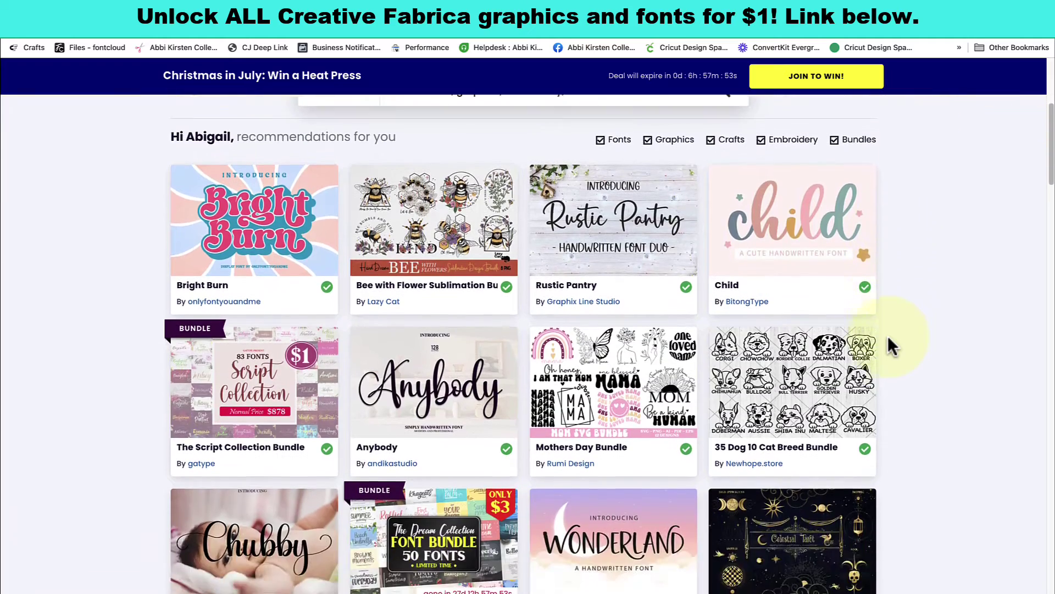
pyautogui.scroll(-8, 891, 345)
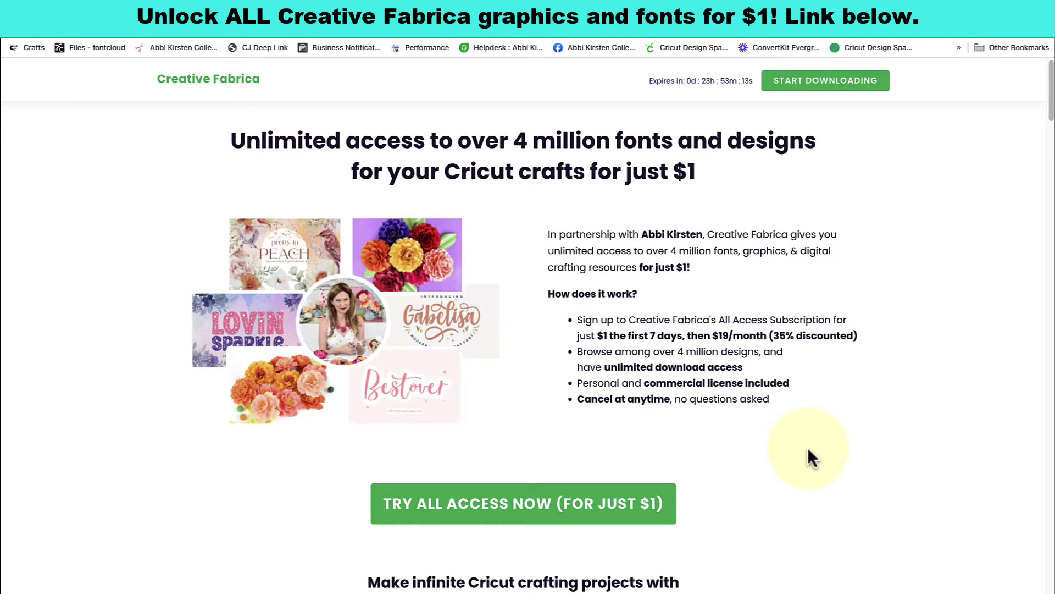
# Read through the $1 All Access subscription offer page on Creative Fabrica
pyautogui.scroll(-9, 808, 450)
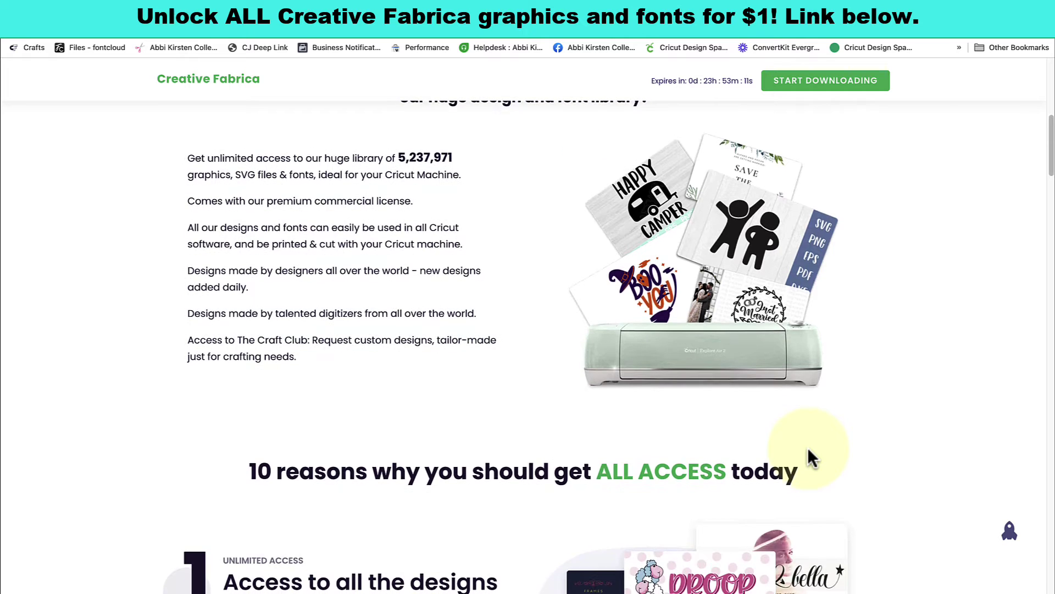
pyautogui.scroll(9, 808, 456)
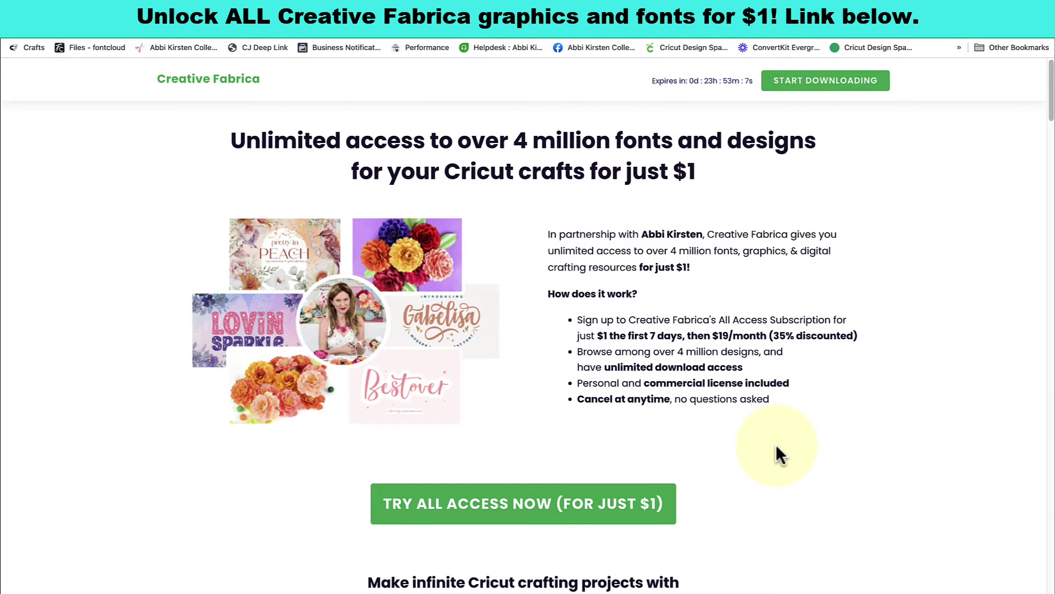
pyautogui.scroll(-3, 776, 444)
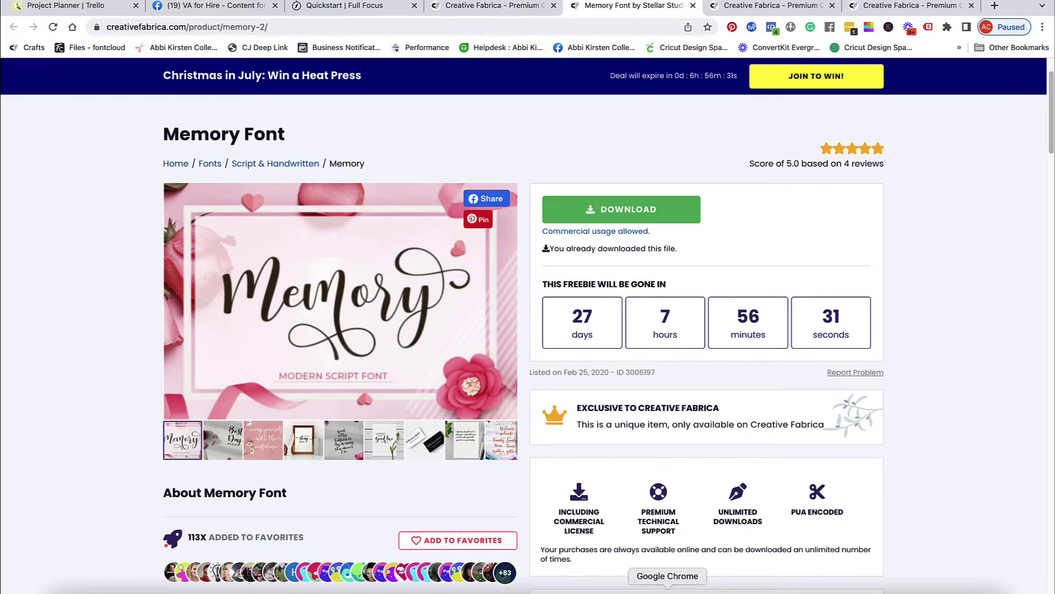
# Switch back to Cricut Design Space and move the entire watermelon sign design to the right to clear space beside it
pyautogui.click(734, 591)
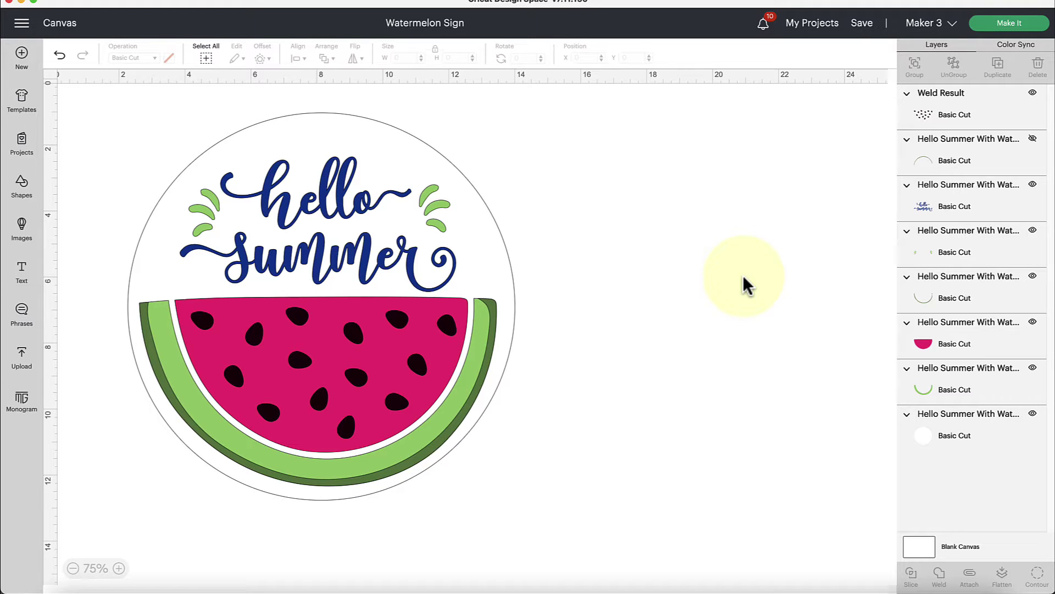
pyautogui.click(444, 140)
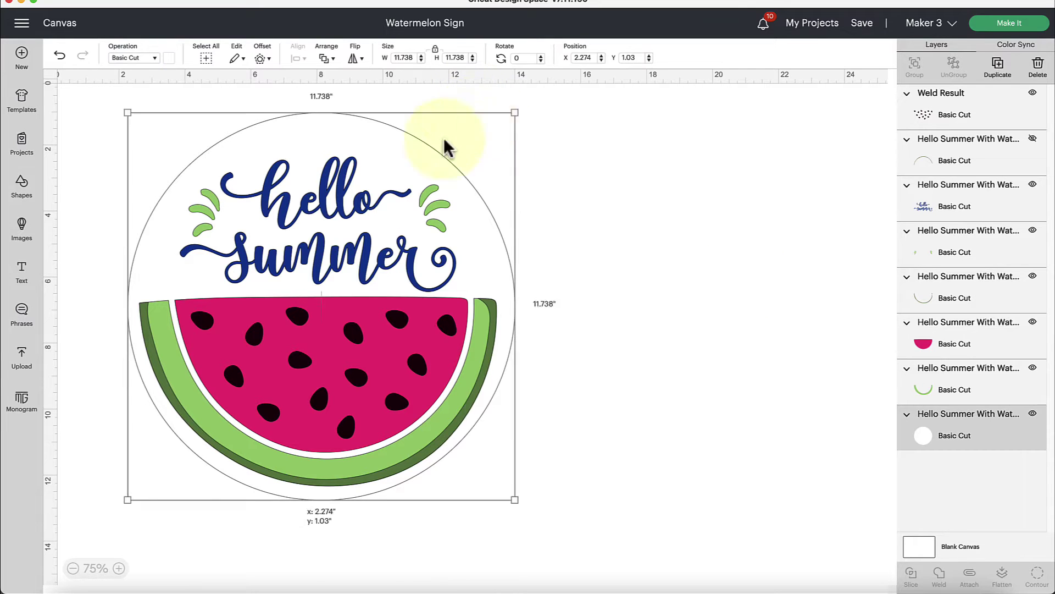
pyautogui.moveTo(444, 141); pyautogui.dragTo(479, 122)
pyautogui.moveTo(638, 171); pyautogui.dragTo(272, 483)
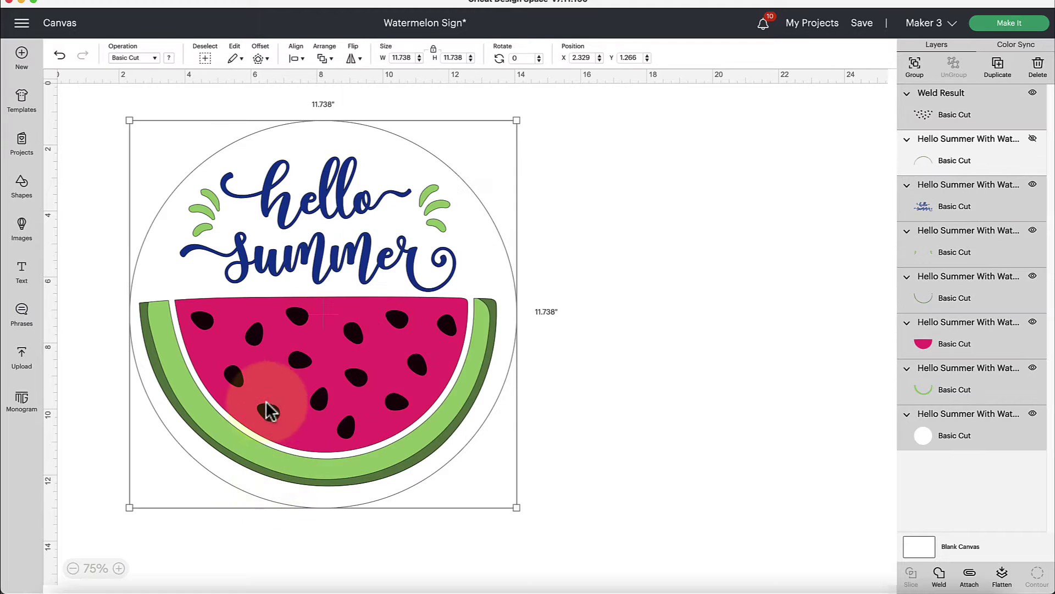
pyautogui.moveTo(264, 410); pyautogui.dragTo(602, 412)
pyautogui.click(222, 255)
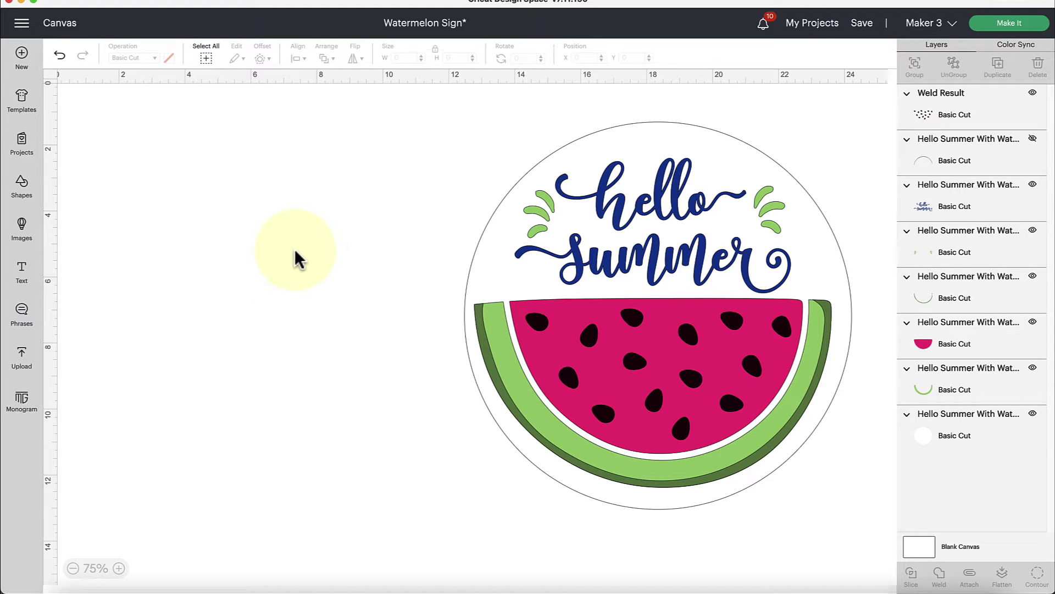
# Add a text object reading "Hello Summer" on two lines in the empty space beside the sign
pyautogui.click(21, 275)
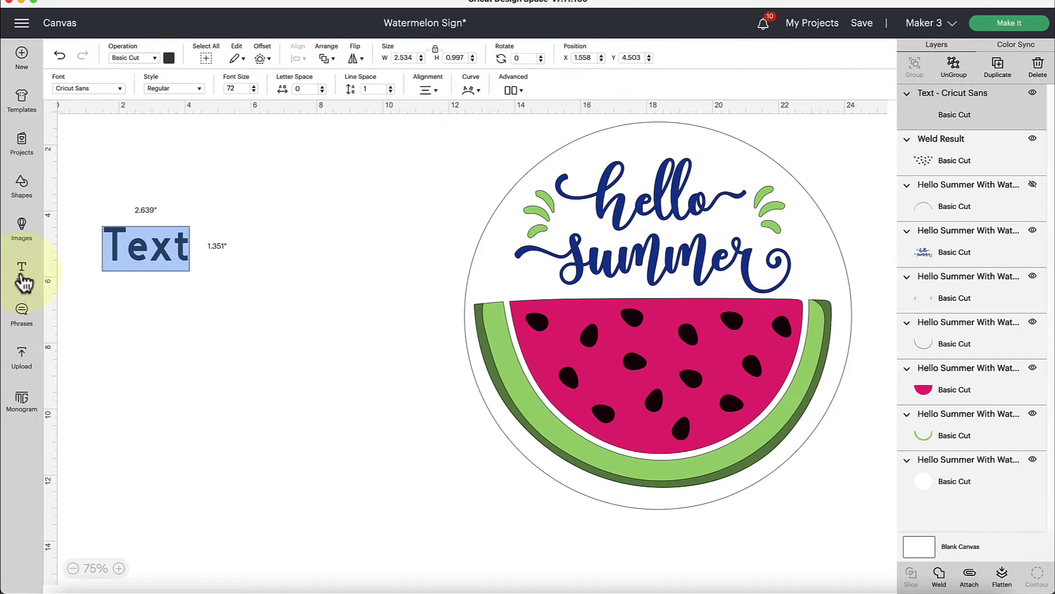
pyautogui.write('Hello')
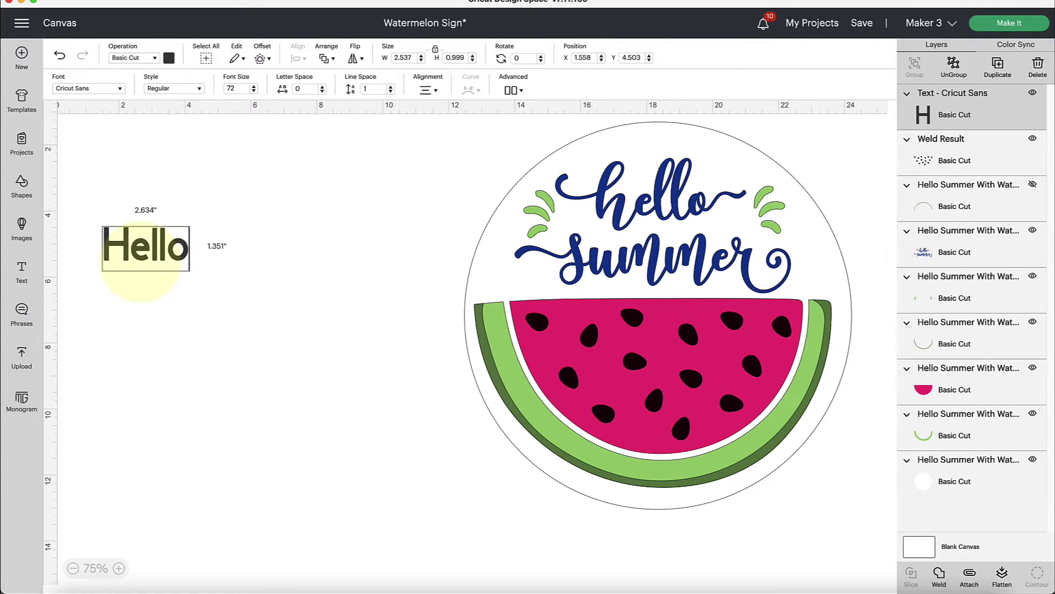
pyautogui.press('Return')
pyautogui.write('S')
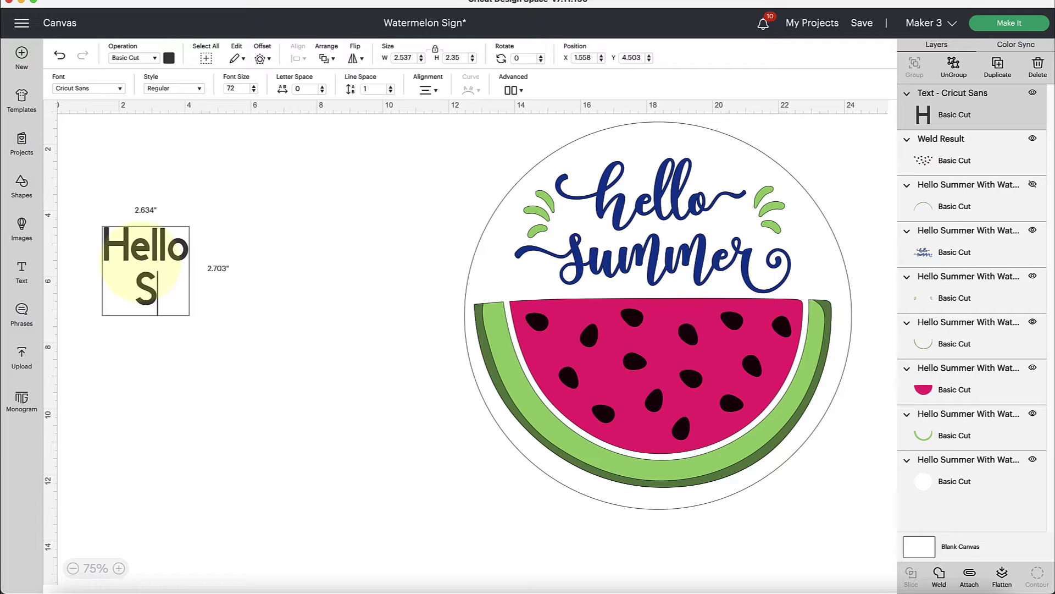
pyautogui.write('ummer')
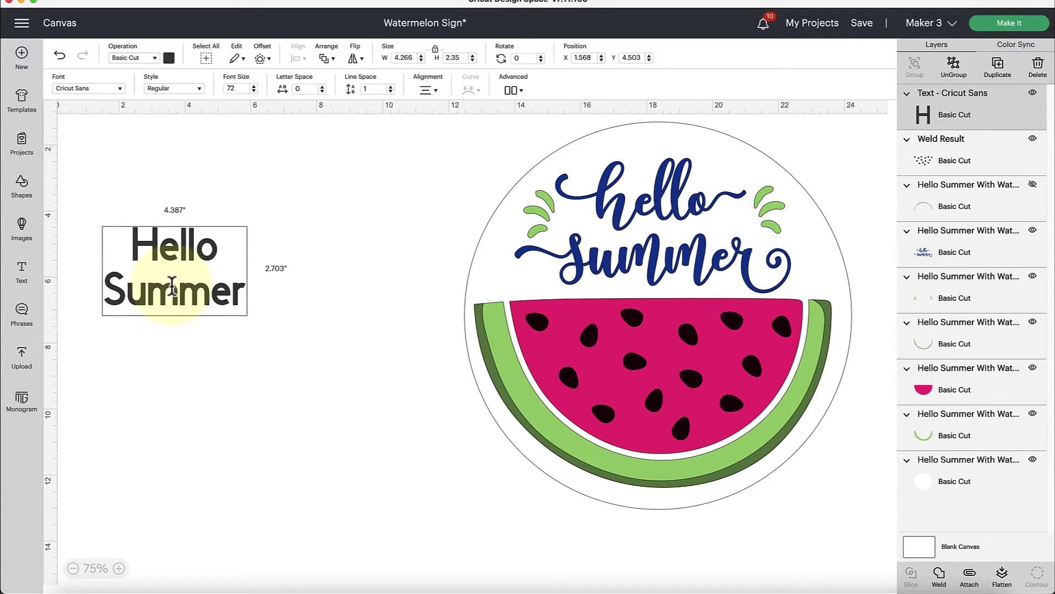
# Set the Hello Summer text to the system font Memory Script and move the text closer to the watermelon sign
pyautogui.press('super+a')
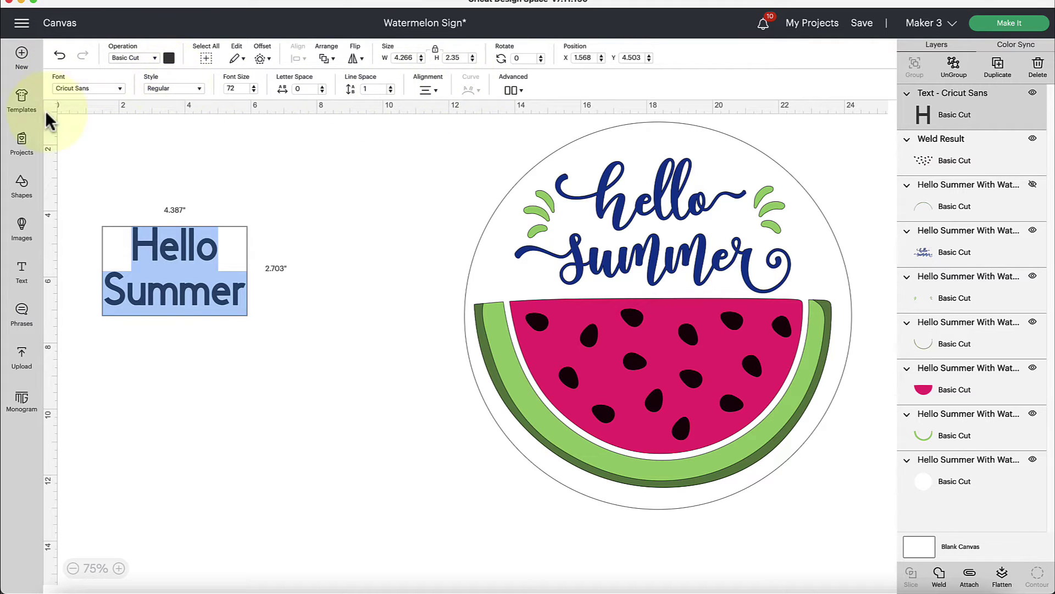
pyautogui.click(90, 87)
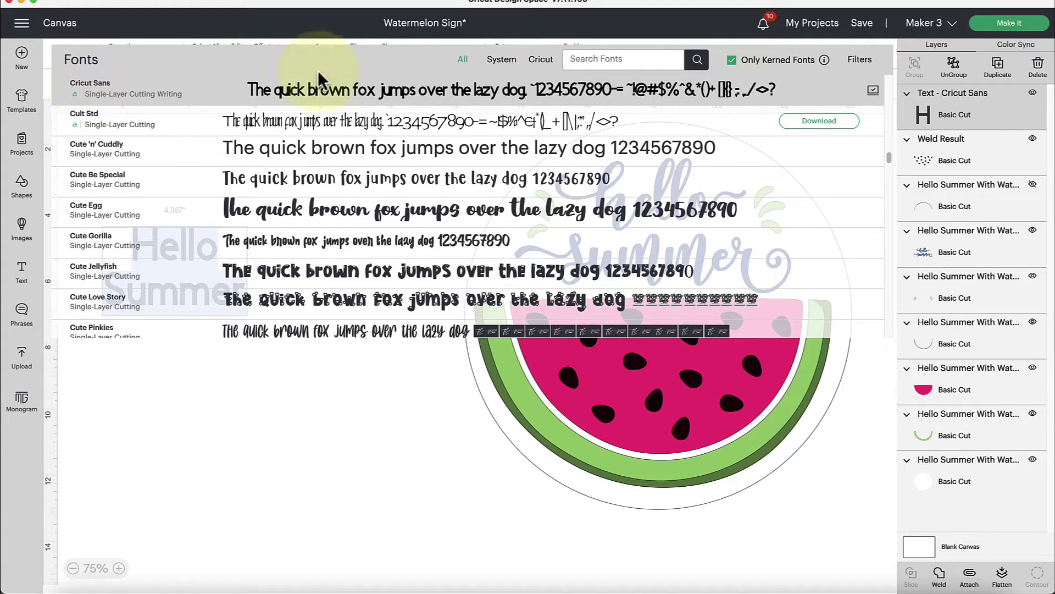
pyautogui.click(502, 67)
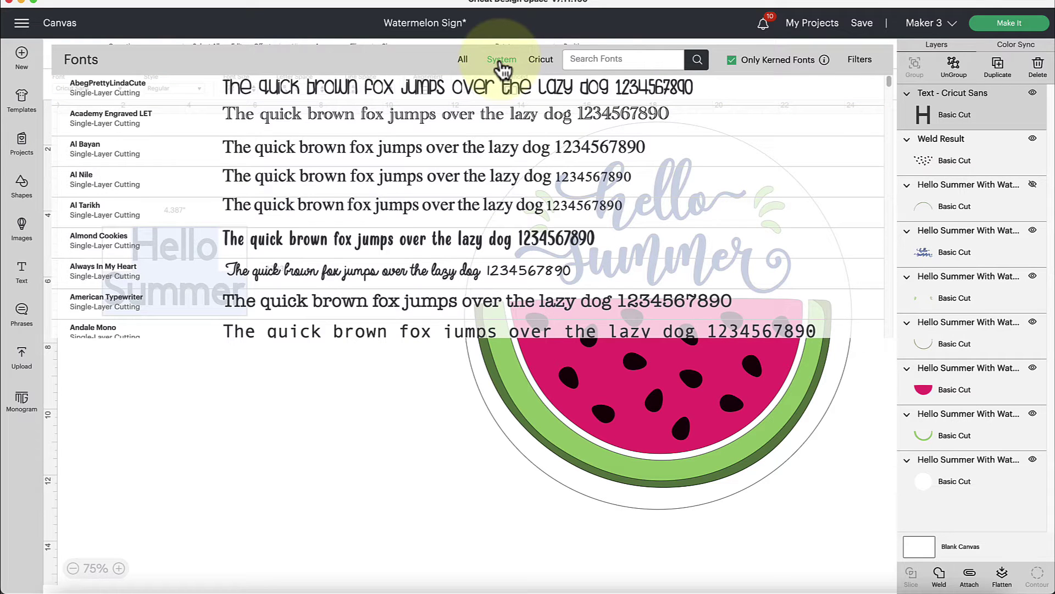
pyautogui.click(624, 58)
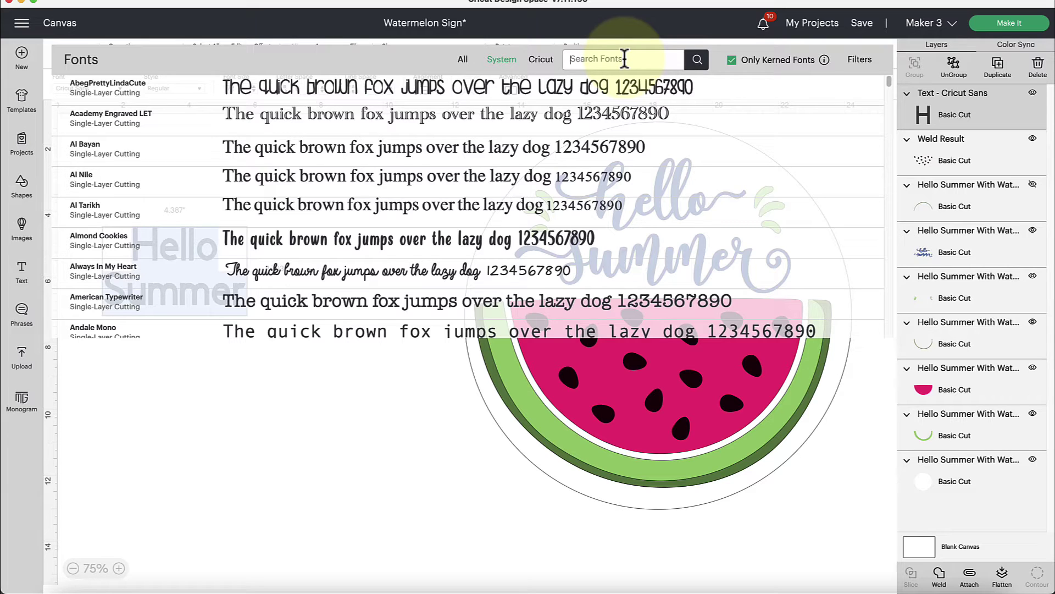
pyautogui.write('memory')
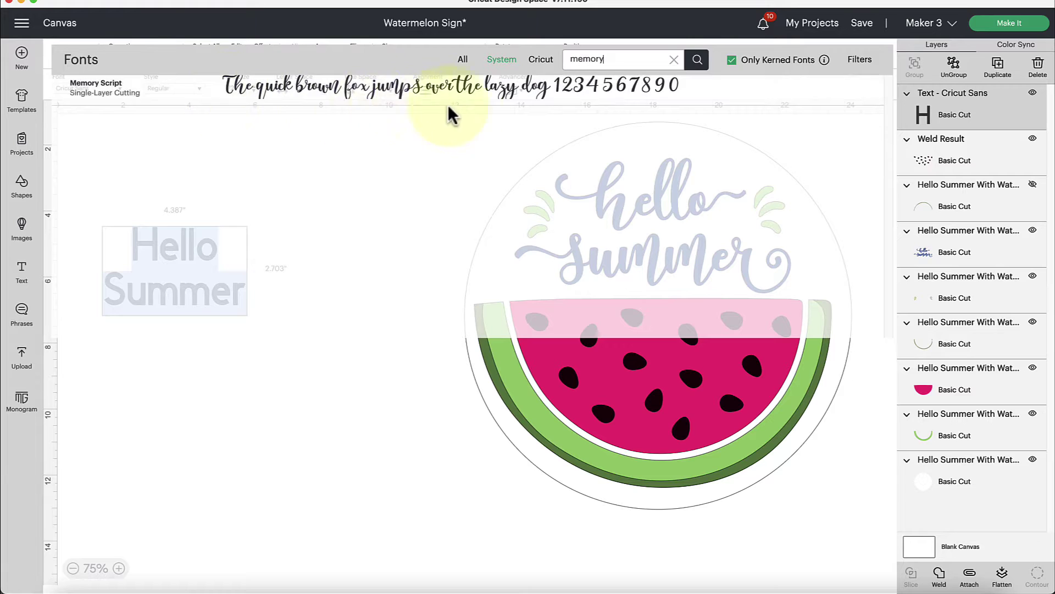
pyautogui.click(390, 103)
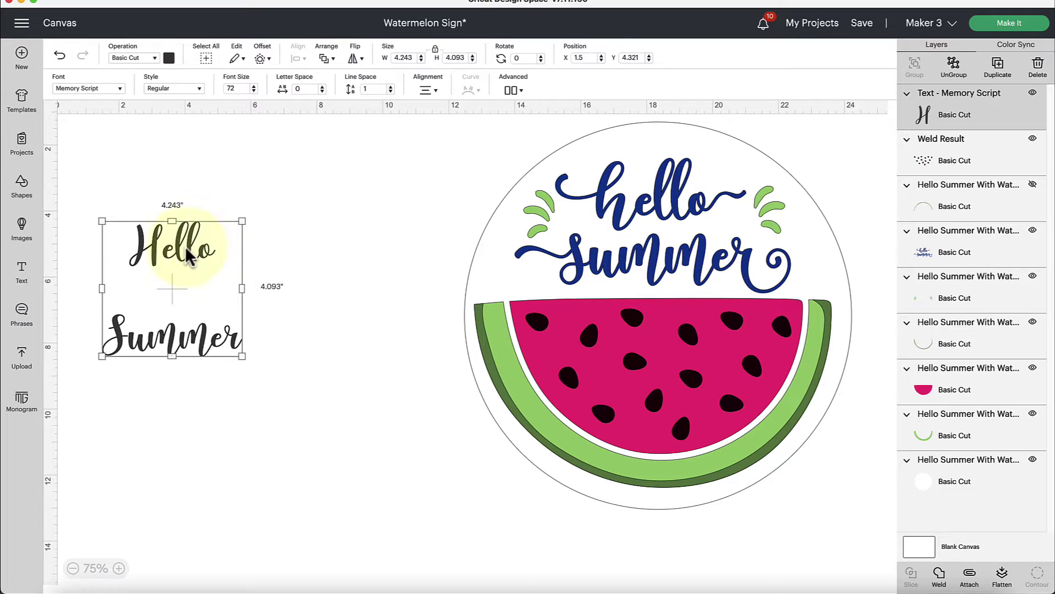
pyautogui.moveTo(171, 244); pyautogui.dragTo(259, 219)
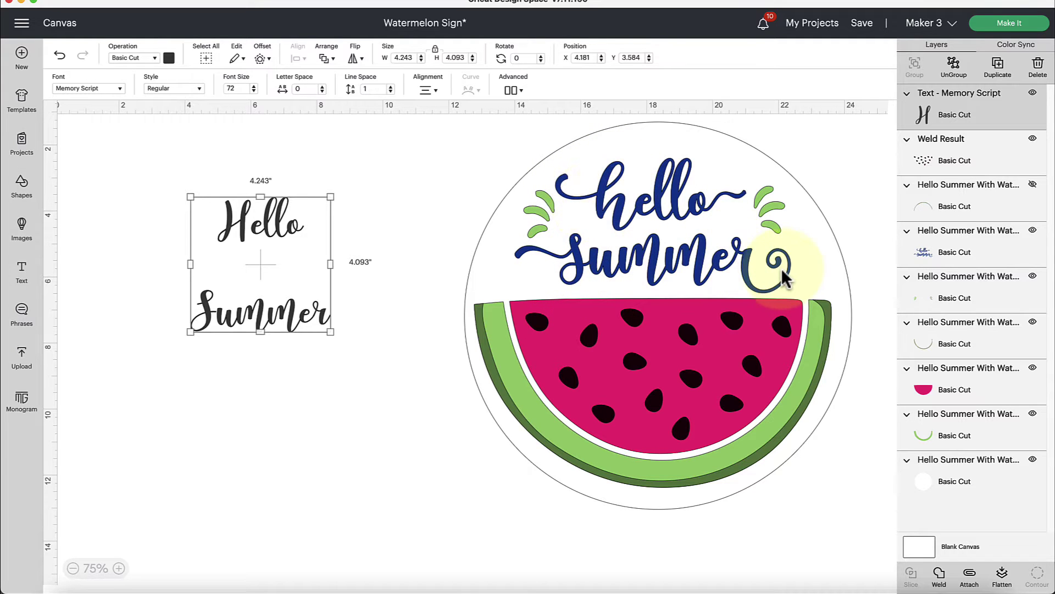
# Switch to Chrome, open the Fontcloud font library and look over the uploaded fonts
pyautogui.press('super+Tab')
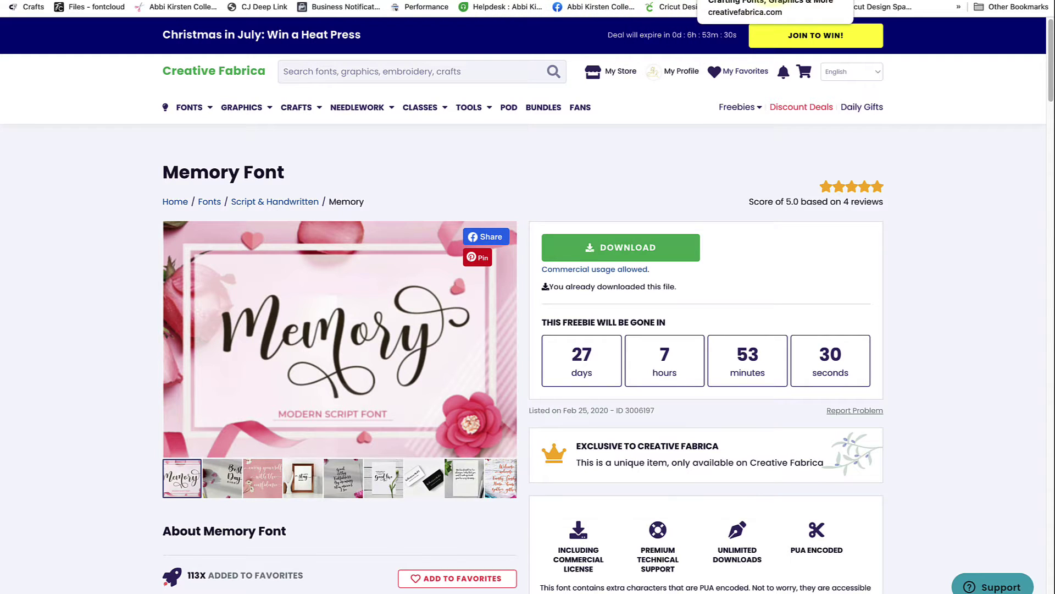
pyautogui.click(694, 7)
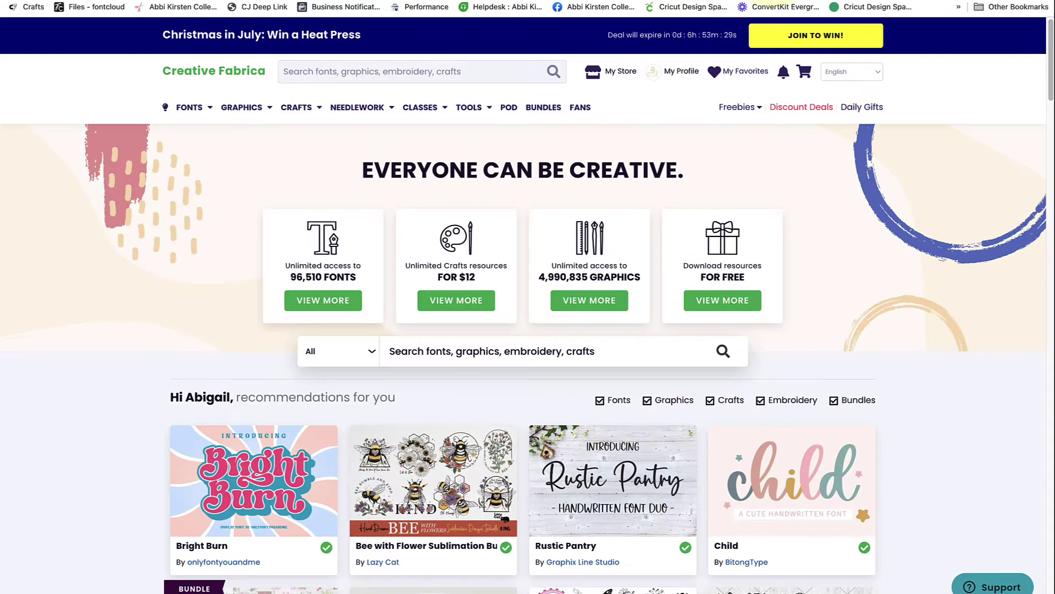
pyautogui.click(90, 11)
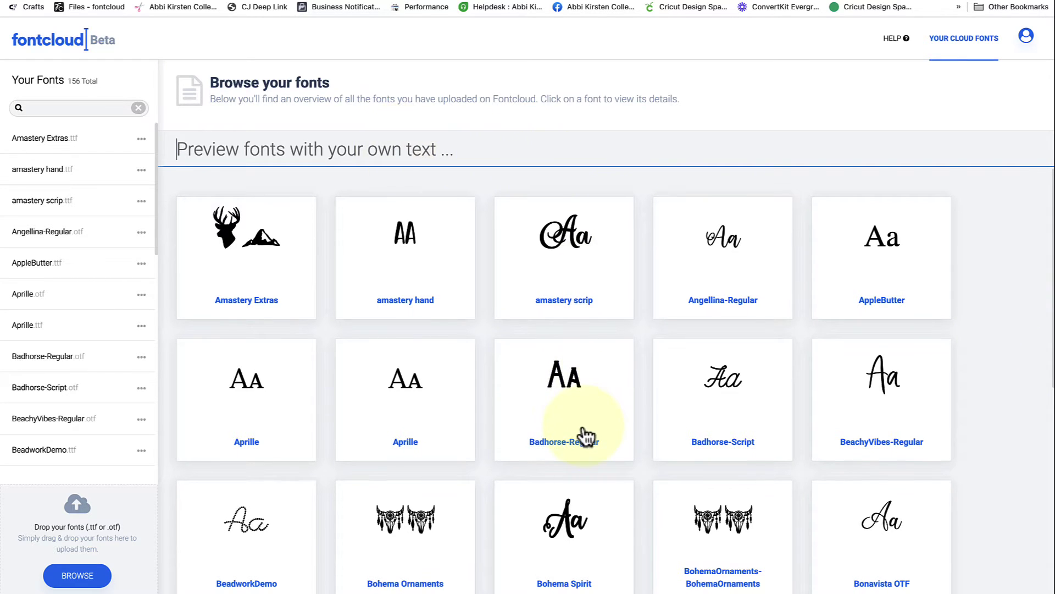
pyautogui.scroll(-13, 585, 433)
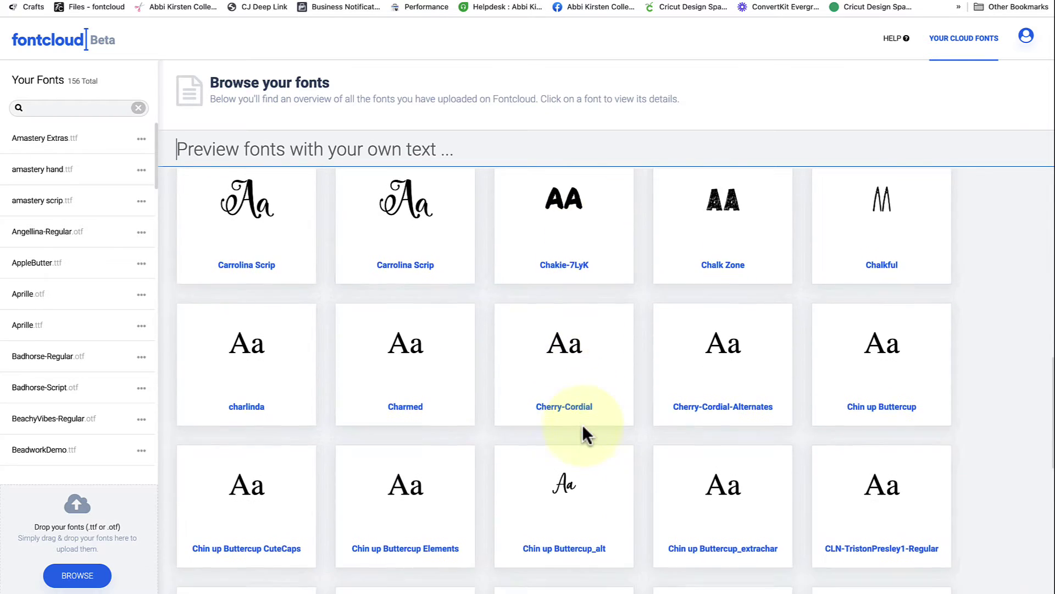
pyautogui.scroll(15, 582, 424)
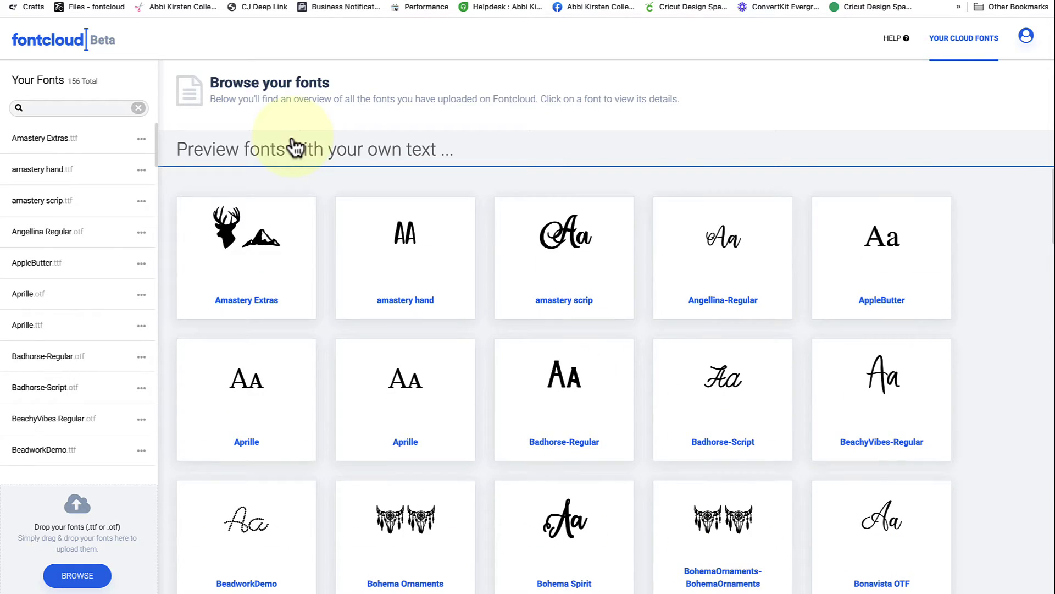
# Preview all uploaded fonts with the text "hello summer" and open the Memory font's details
pyautogui.click(295, 148)
pyautogui.write('hello summe')
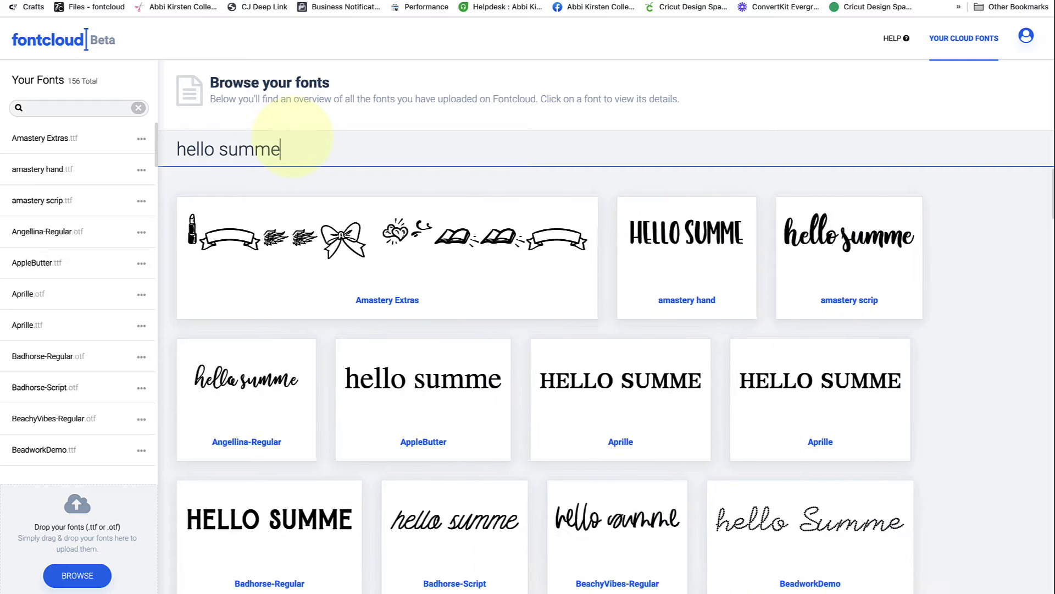
pyautogui.write('r')
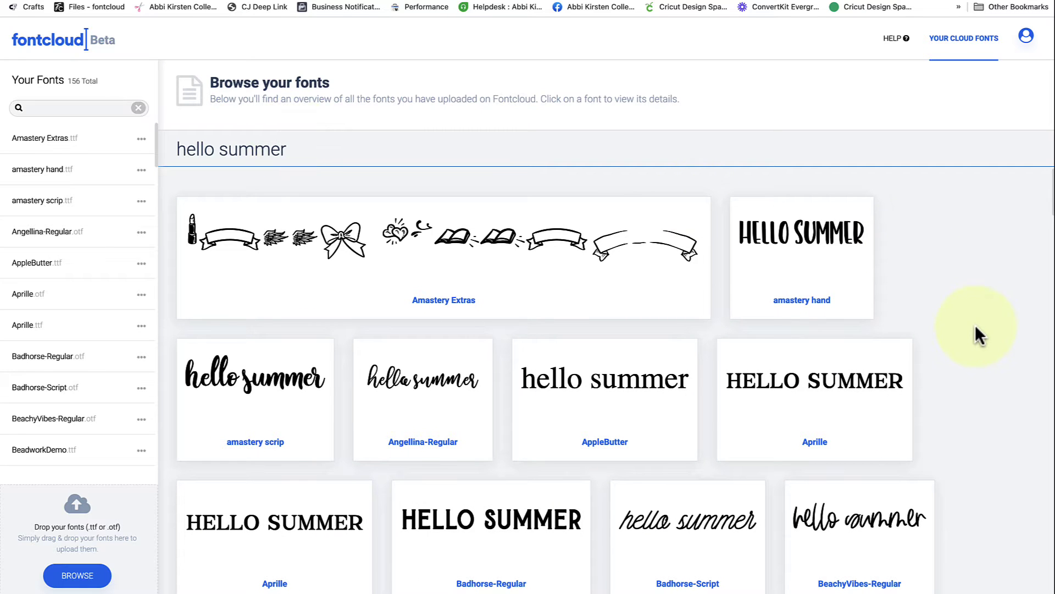
pyautogui.scroll(-7, 976, 324)
pyautogui.scroll(-15, 976, 328)
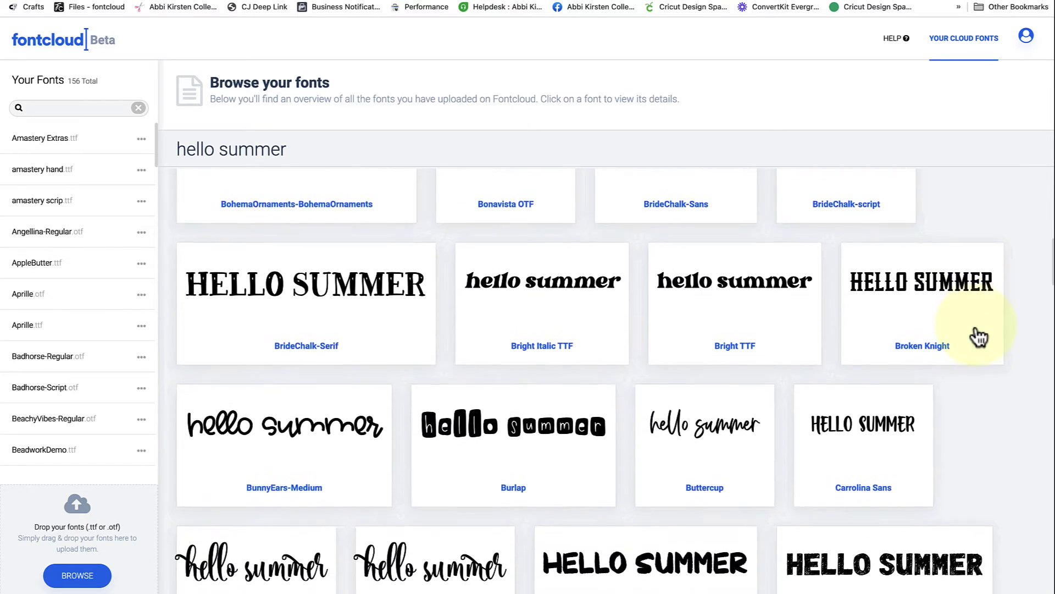
pyautogui.scroll(-20, 976, 333)
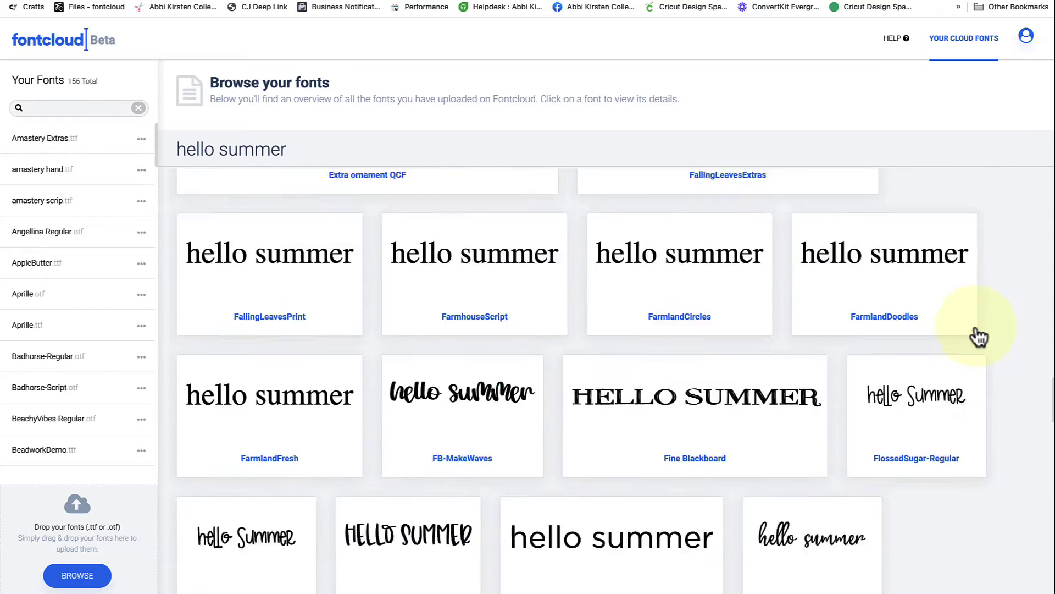
pyautogui.scroll(-20, 978, 333)
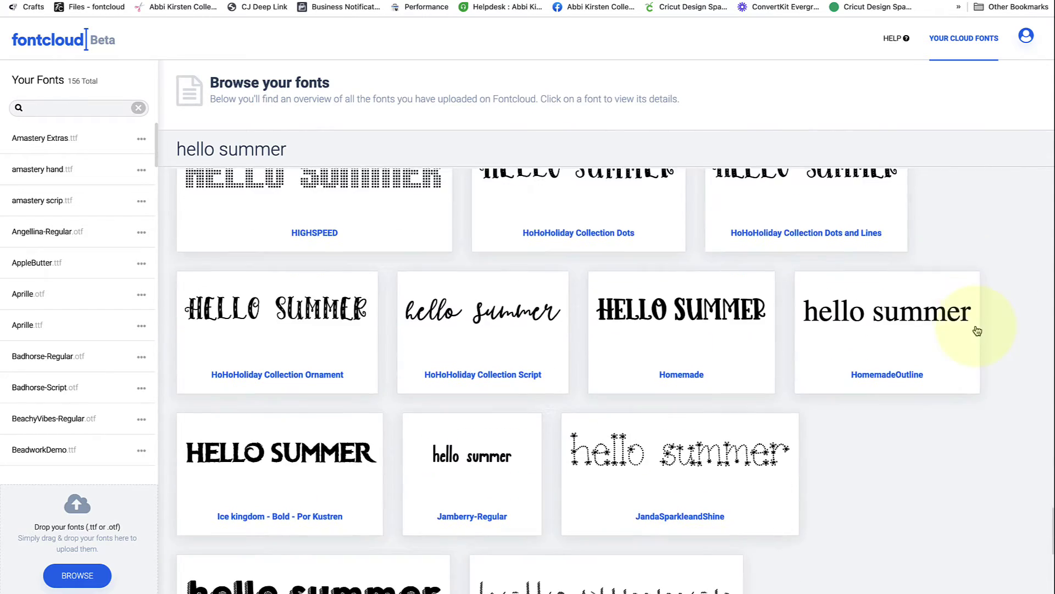
pyautogui.scroll(-5, 975, 325)
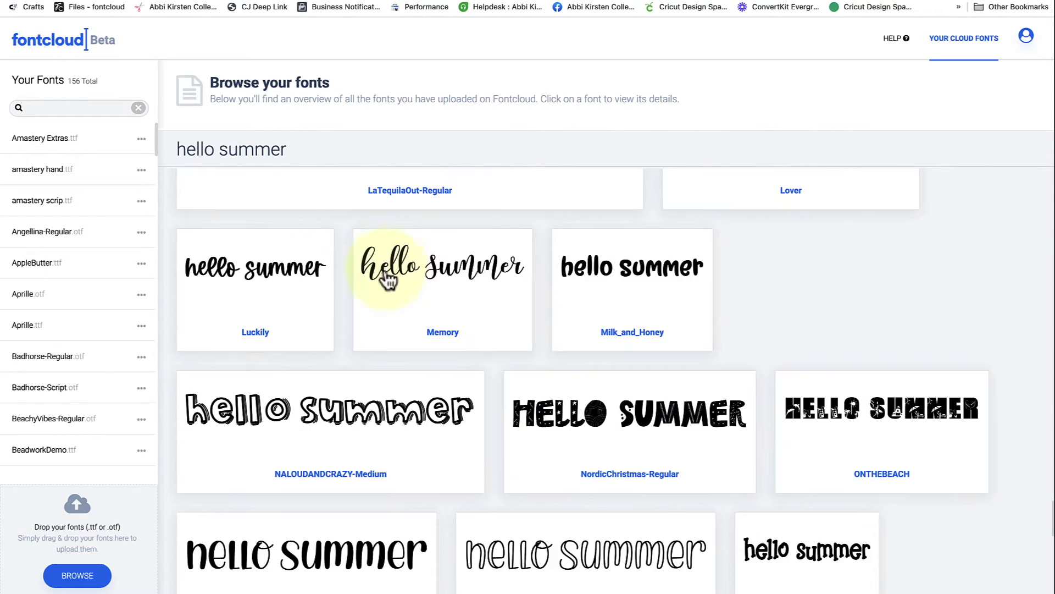
pyautogui.click(467, 247)
# Copy the lowercase h with the long swash sweeping from its upper left out of the Memory font's glyphs
pyautogui.scroll(-8, 825, 420)
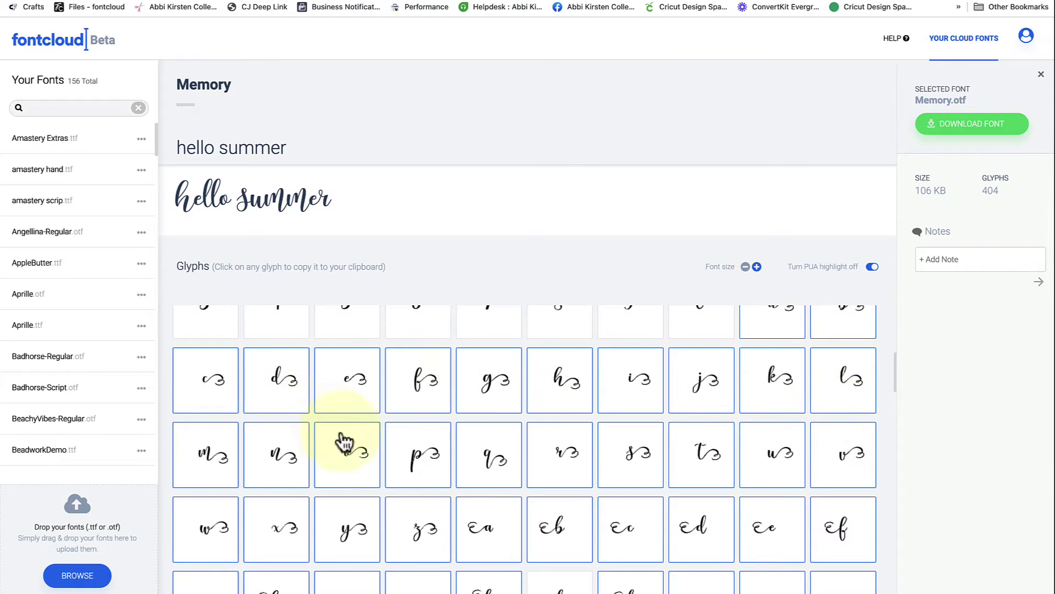
pyautogui.scroll(-2, 617, 492)
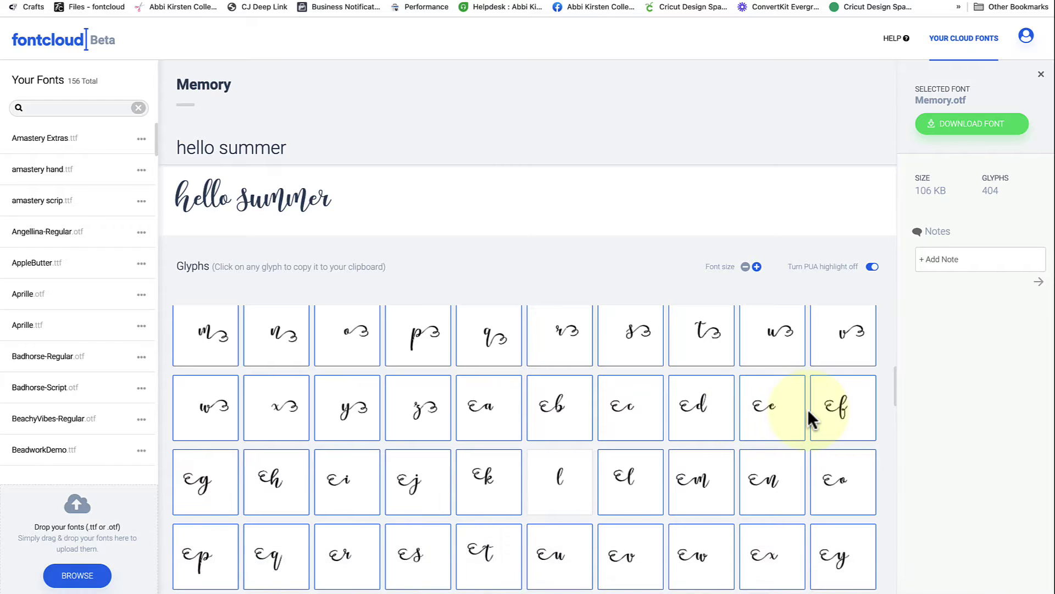
pyautogui.scroll(-1, 808, 420)
pyautogui.scroll(2, 811, 420)
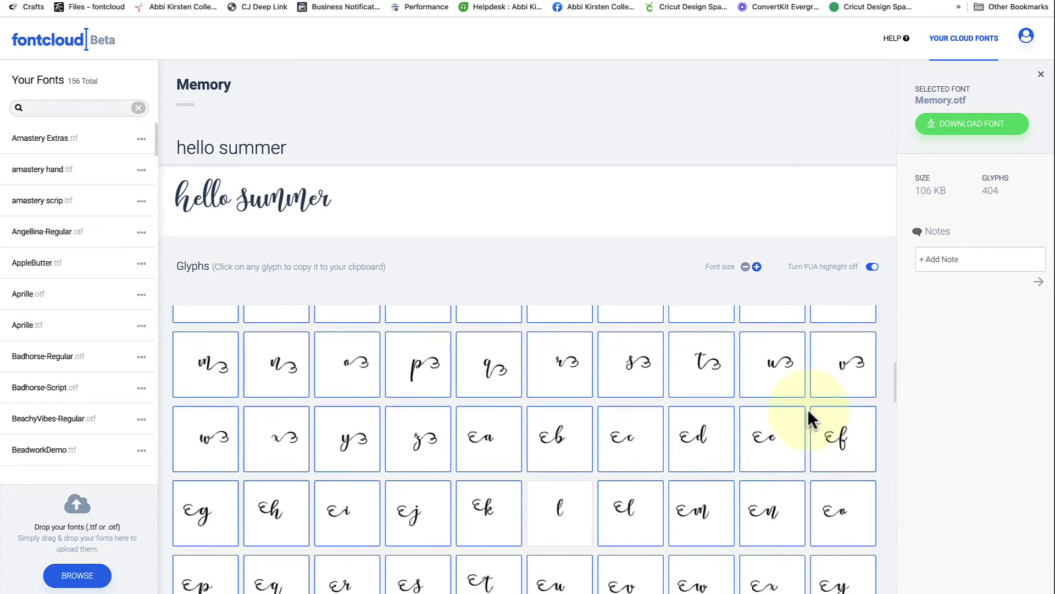
pyautogui.scroll(-6, 810, 420)
pyautogui.scroll(-3, 807, 409)
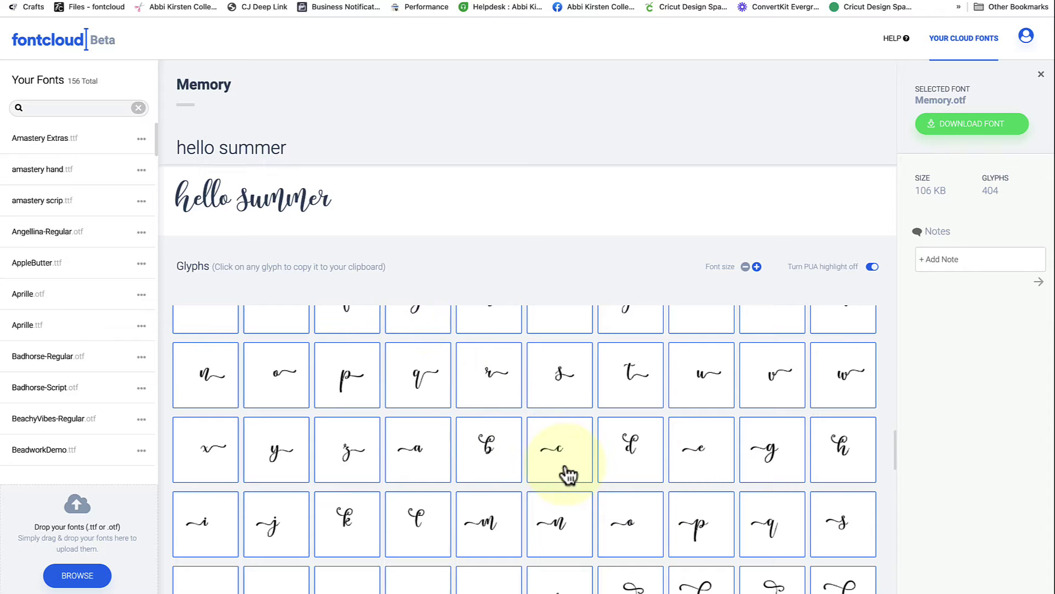
pyautogui.scroll(-2, 568, 474)
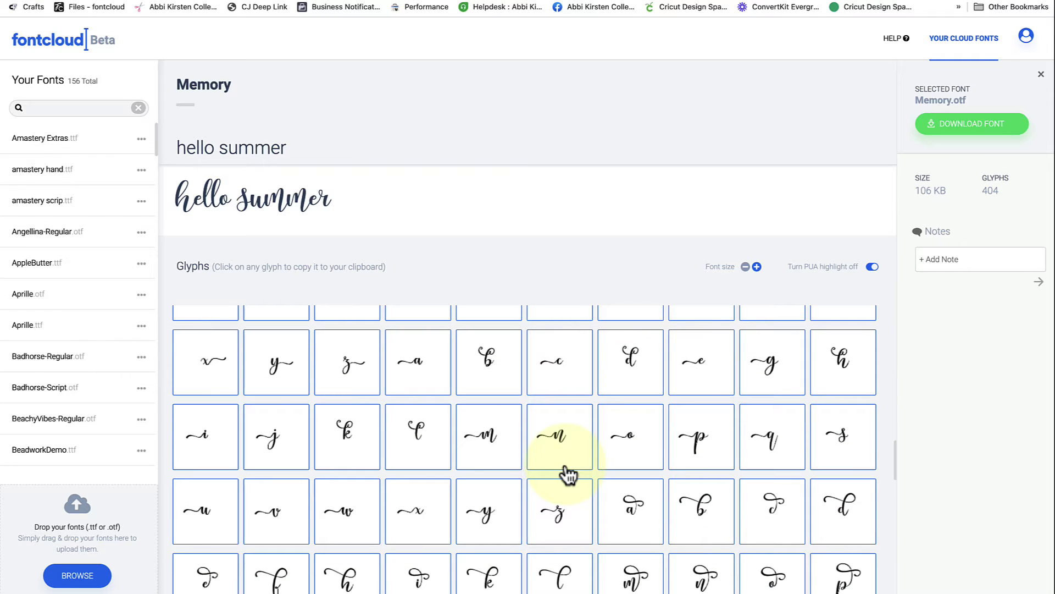
pyautogui.scroll(-3, 568, 474)
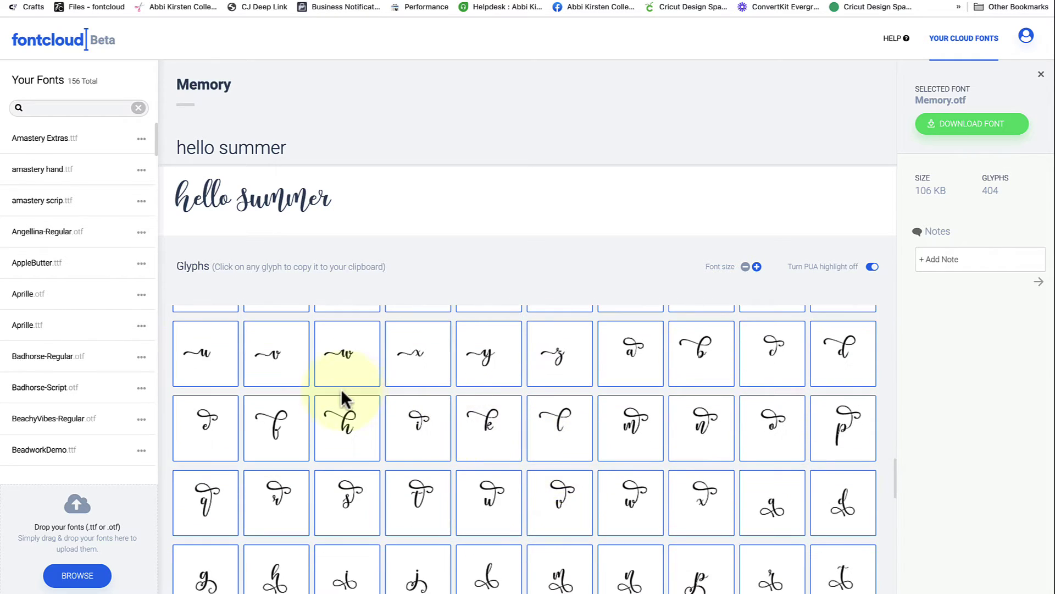
pyautogui.click(348, 437)
pyautogui.click(348, 437)
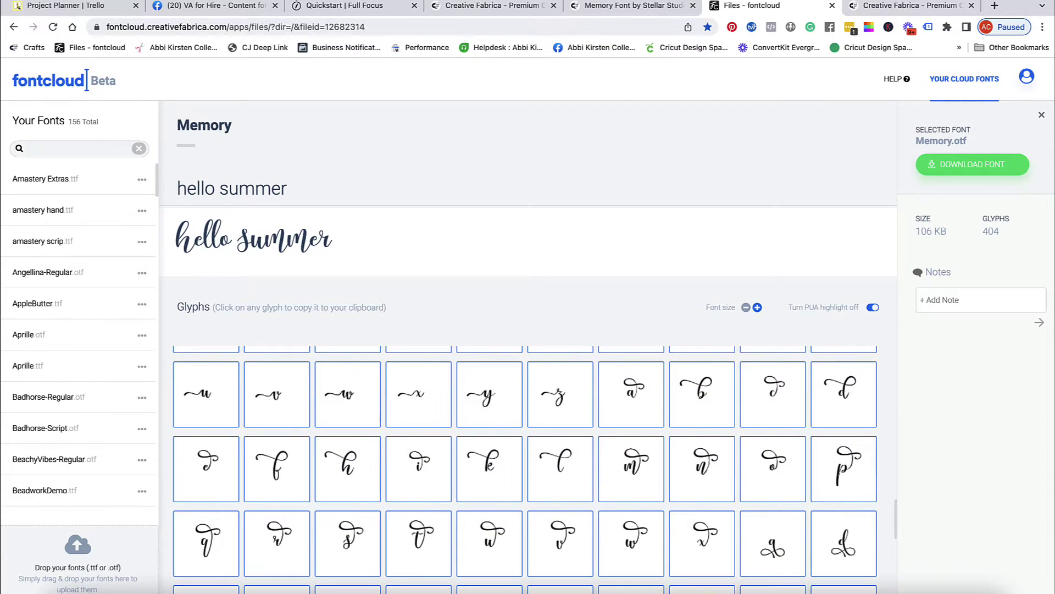
# Switch to Cricut Design Space and change the capital H of "Hello" in the text object to a lowercase h
pyautogui.click(733, 588)
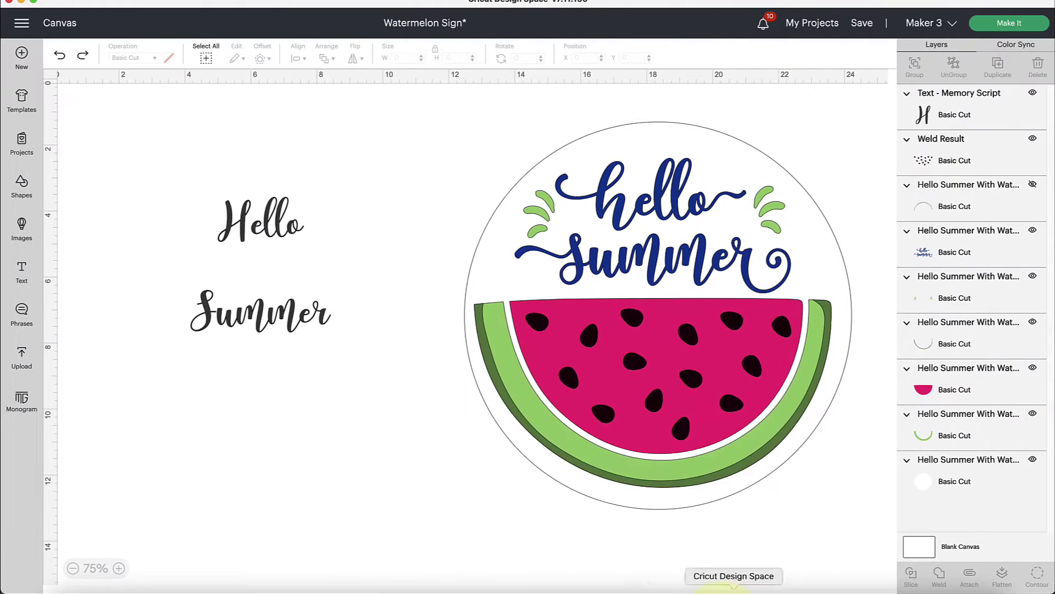
pyautogui.doubleClick(241, 220)
pyautogui.click(250, 226)
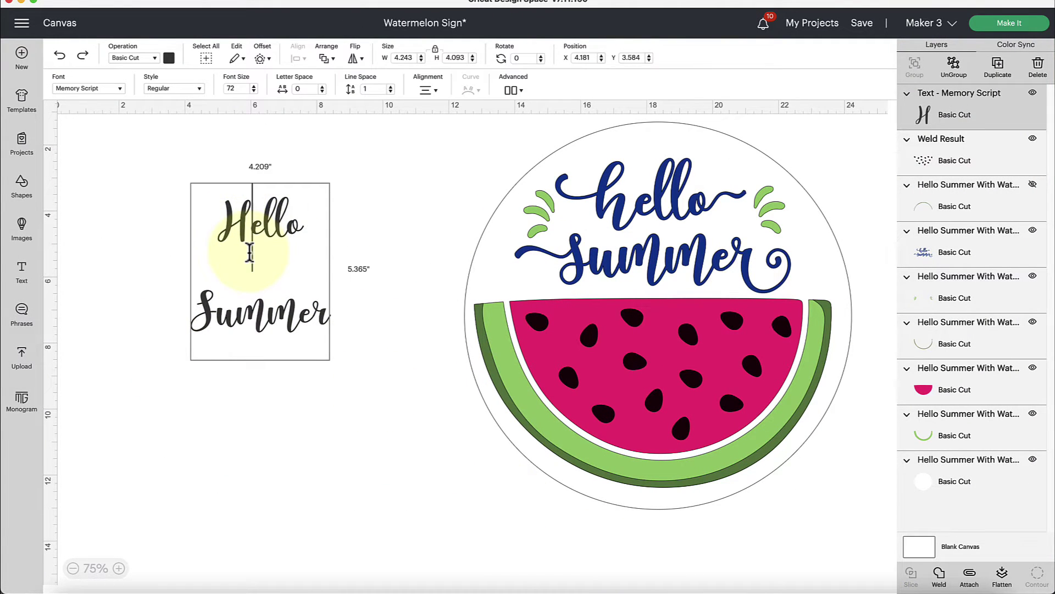
pyautogui.press('BackSpace')
pyautogui.write('h')
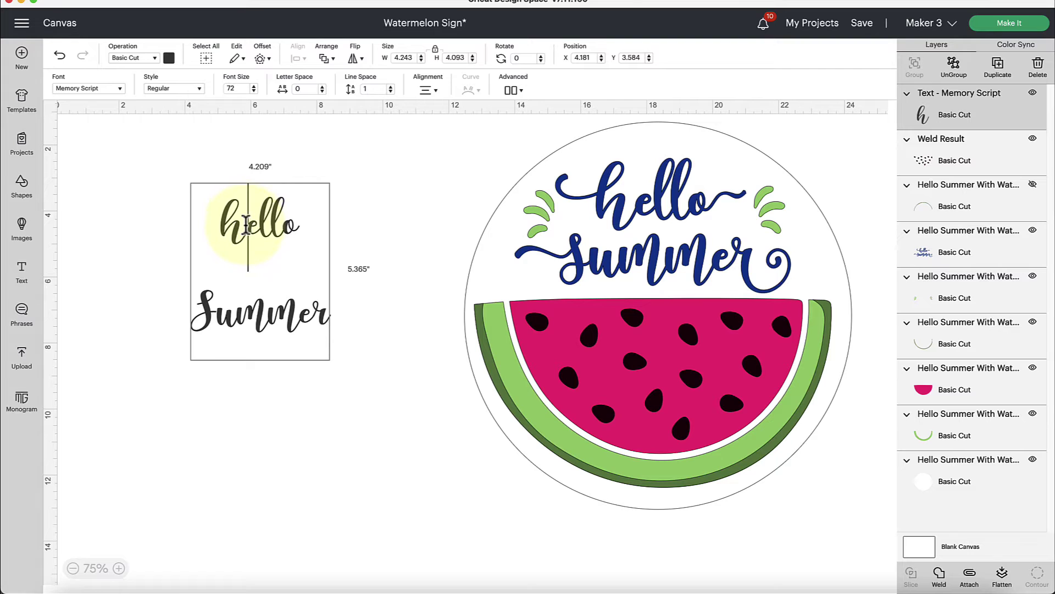
# Replace the plain h at the start of "hello" with the copied swash h
pyautogui.hotkey('shift', 'Left')
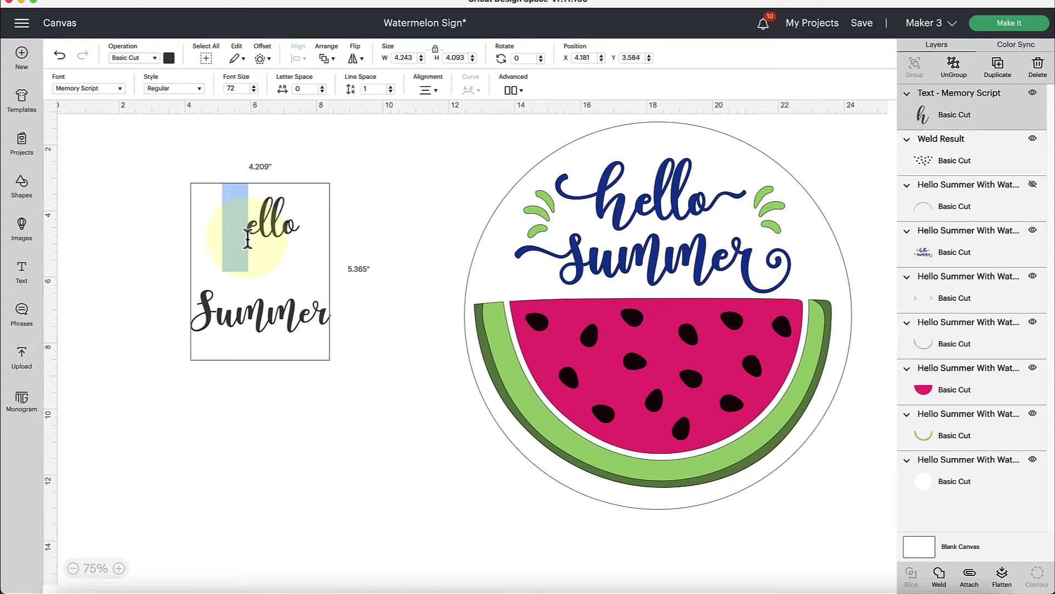
pyautogui.press('super+v')
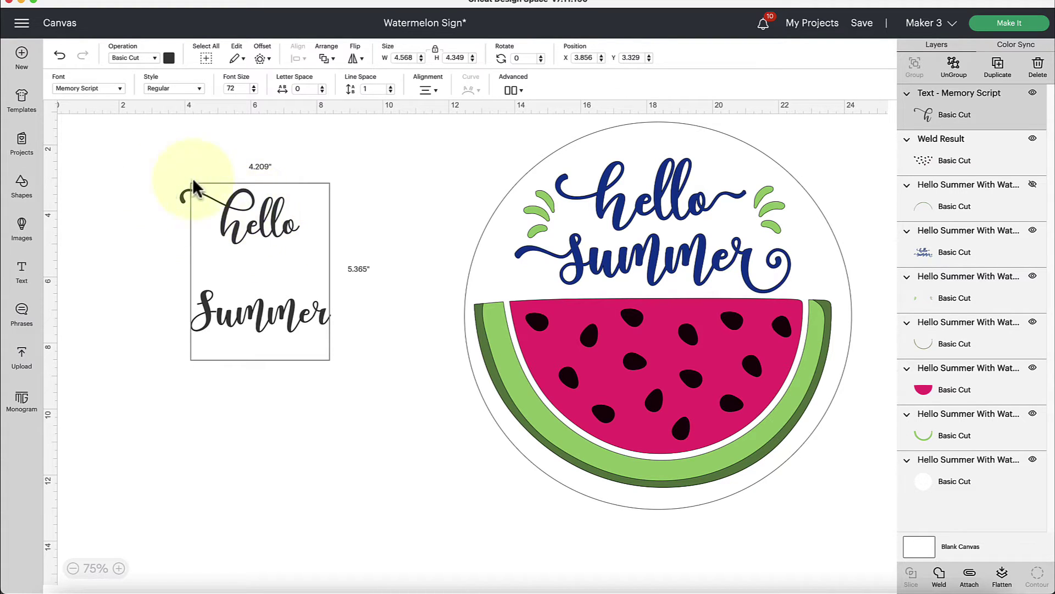
pyautogui.press('super+z')
pyautogui.press('super+shift+z')
# Switch to Chrome and copy the lowercase s with the wavy leading tail from the Memory font's glyphs
pyautogui.click(682, 587)
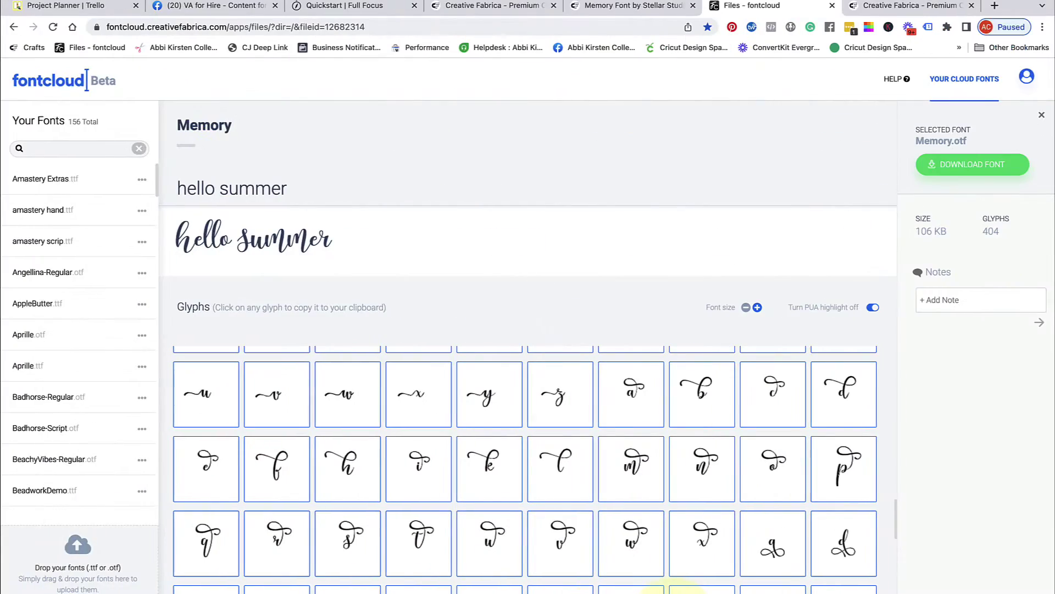
pyautogui.scroll(-5, 623, 530)
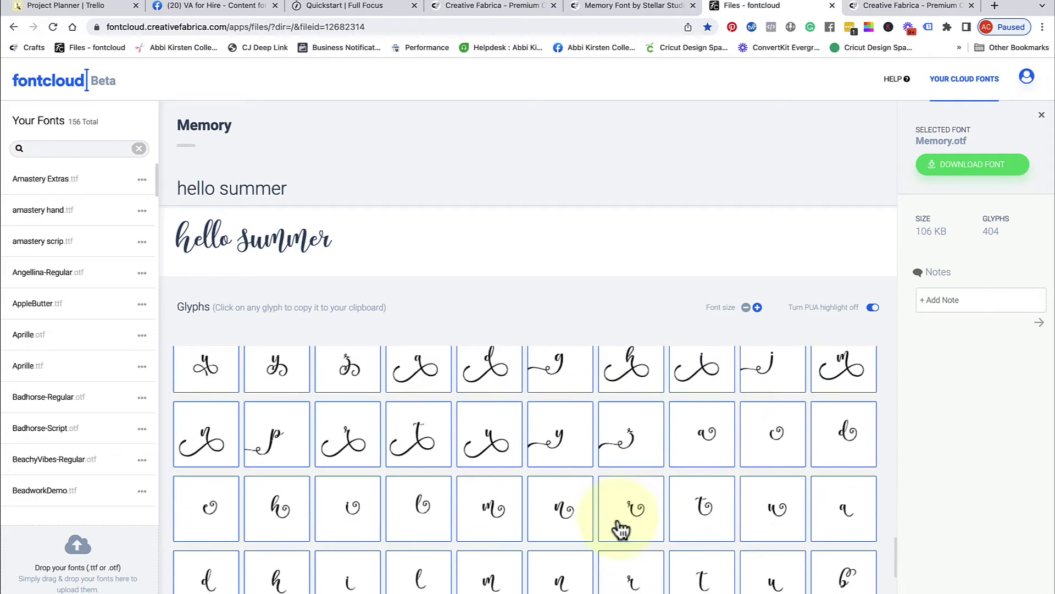
pyautogui.scroll(-2, 621, 530)
pyautogui.scroll(5, 621, 529)
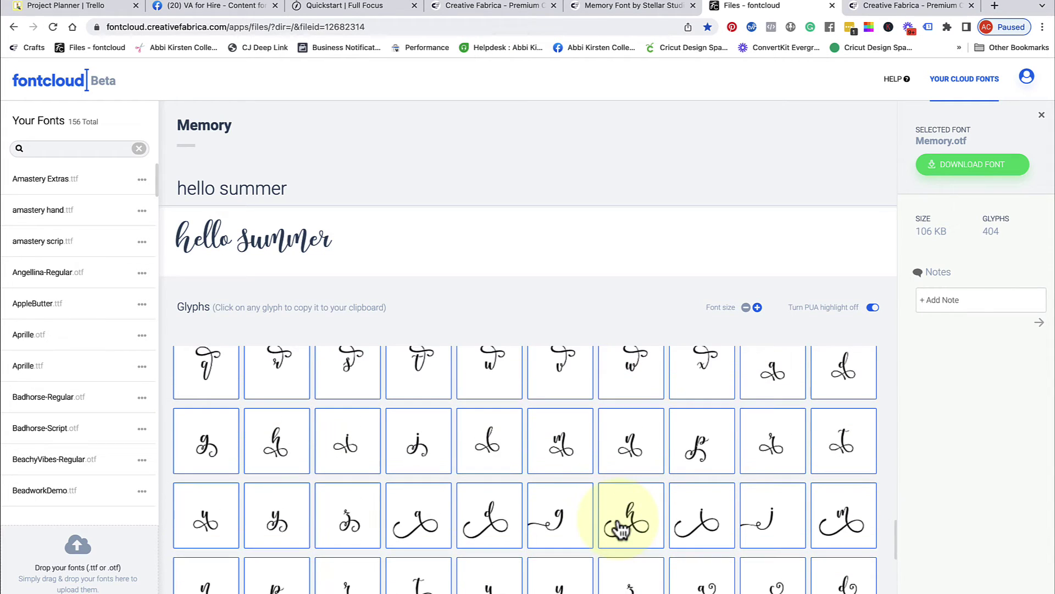
pyautogui.scroll(2, 622, 530)
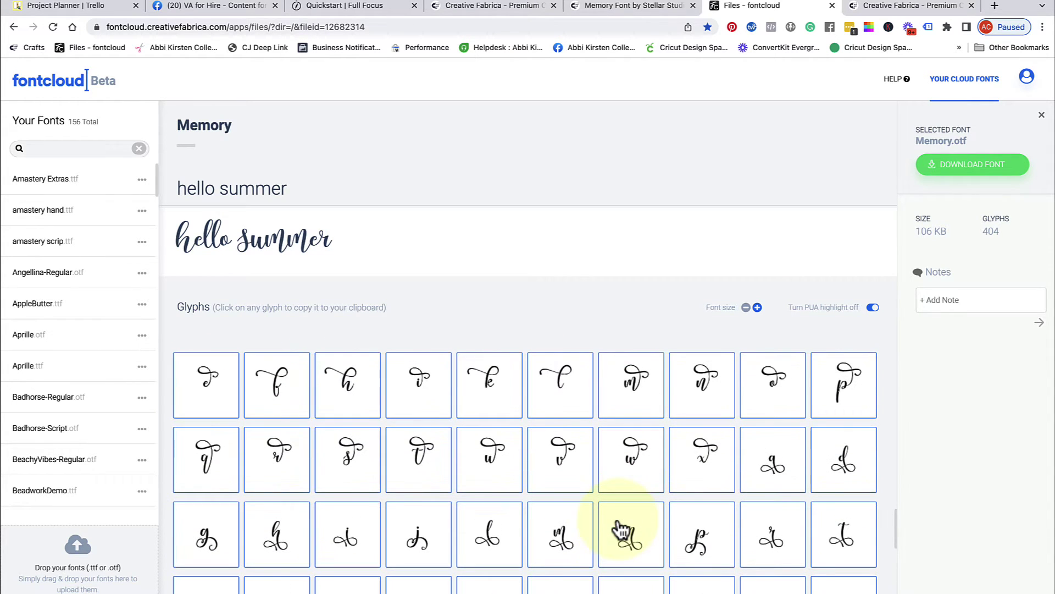
pyautogui.scroll(3, 622, 529)
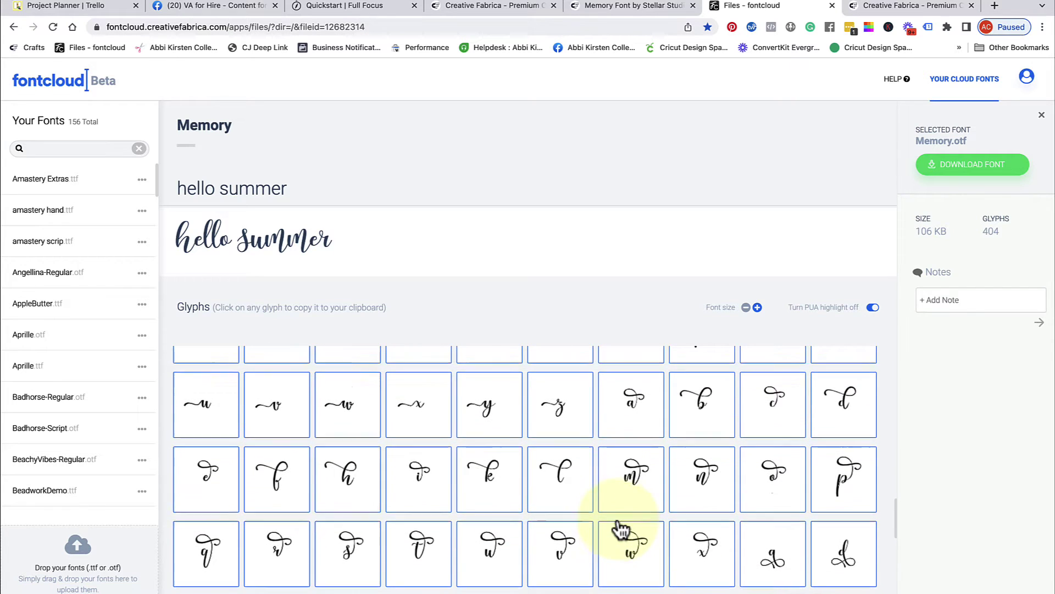
pyautogui.scroll(4, 621, 529)
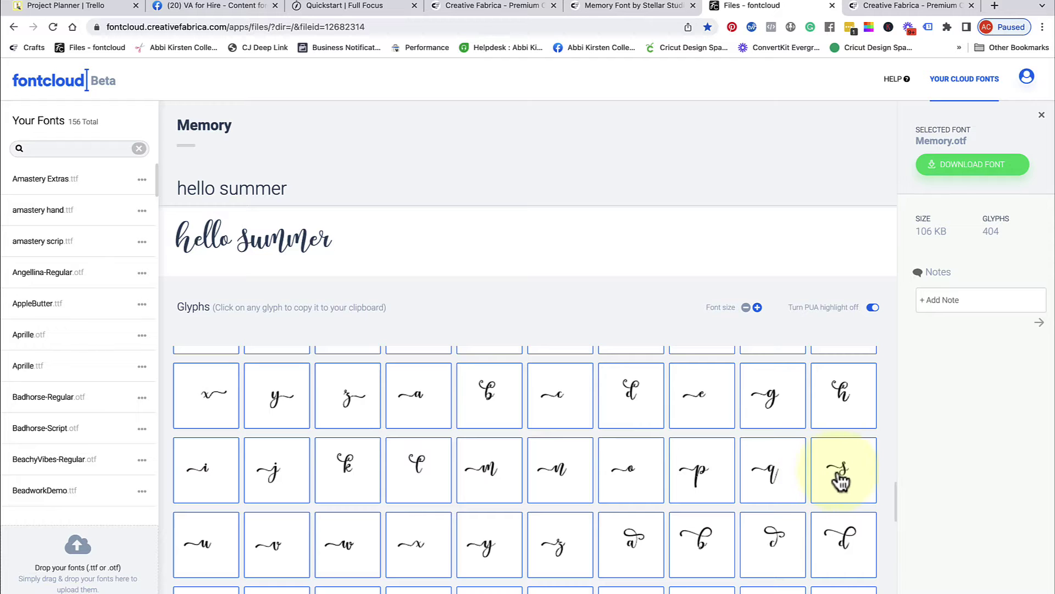
pyautogui.click(843, 483)
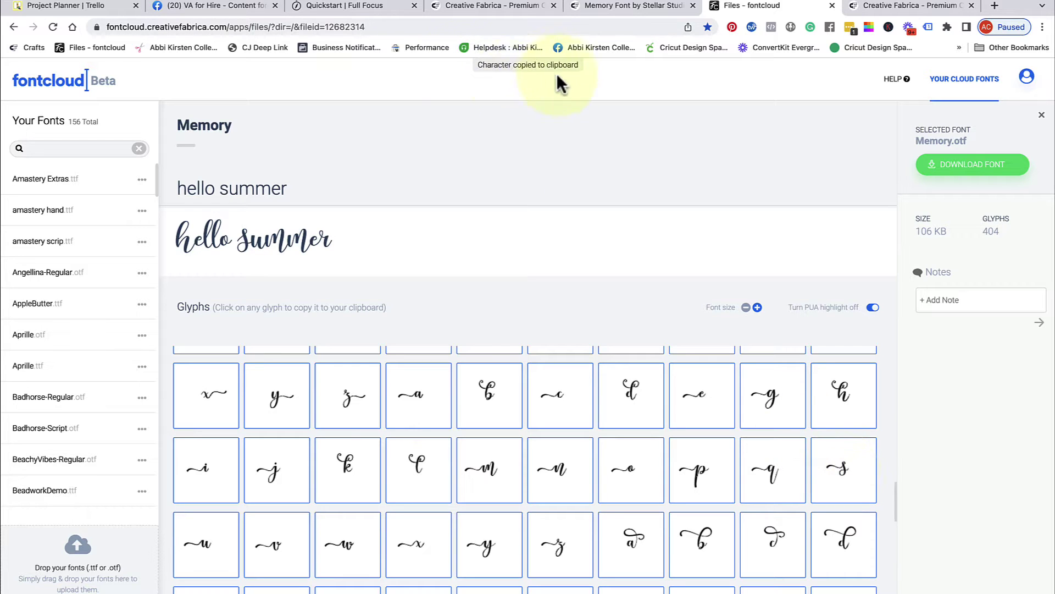
# Switch to Cricut Design Space and replace the capital S of "Summer" with the copied s with a leading tail
pyautogui.moveTo(621, 591)
pyautogui.click(674, 588)
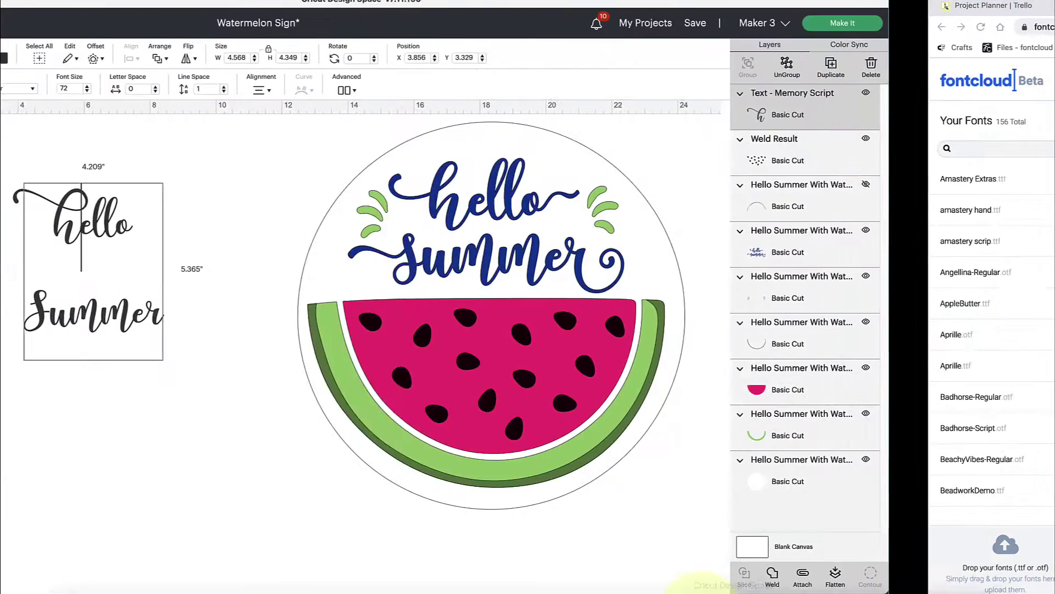
pyautogui.doubleClick(217, 318)
pyautogui.click(213, 308)
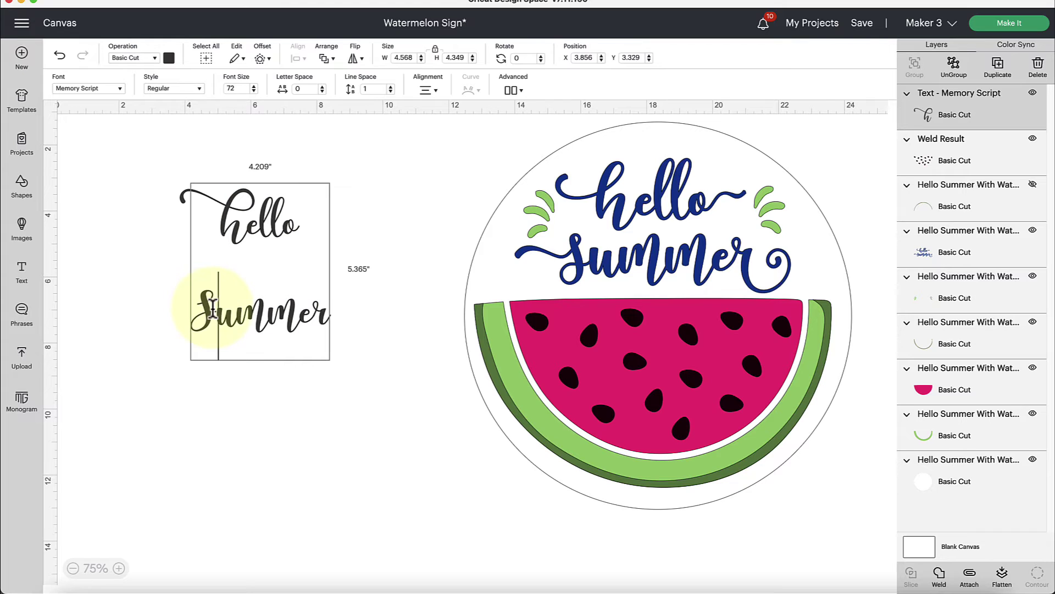
pyautogui.moveTo(219, 310); pyautogui.dragTo(202, 309)
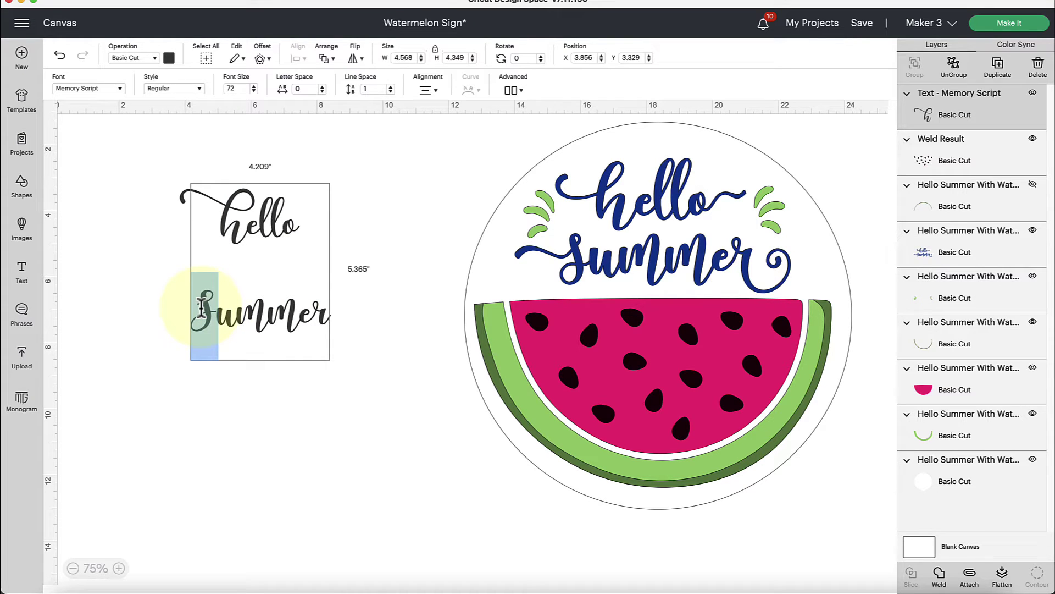
pyautogui.press('super+v')
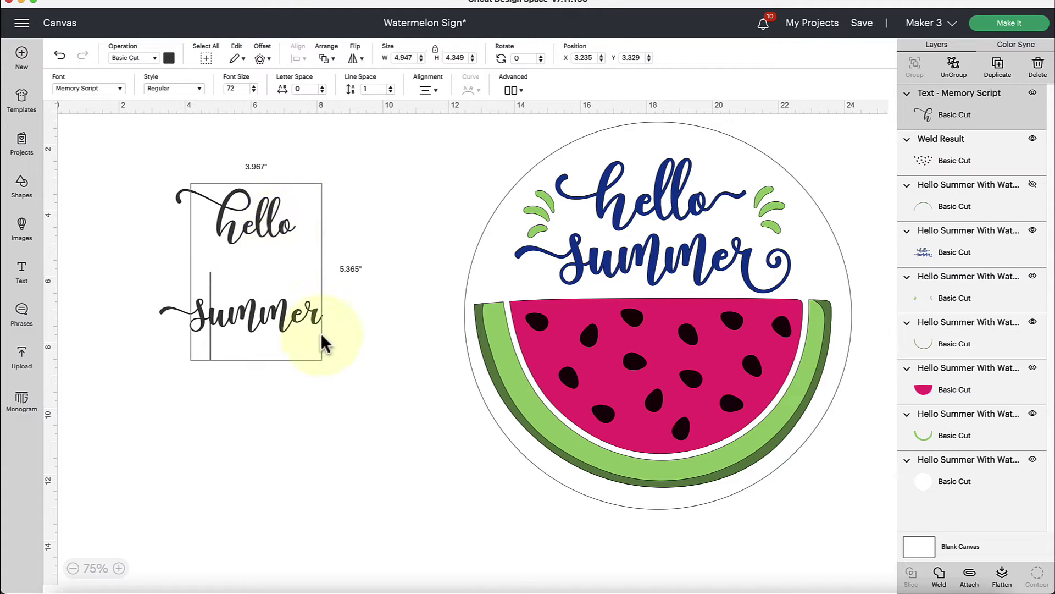
# Replace the final o of "hello" with the copied o that ends in a curled tail
pyautogui.click(297, 225)
pyautogui.moveTo(298, 225); pyautogui.dragTo(282, 228)
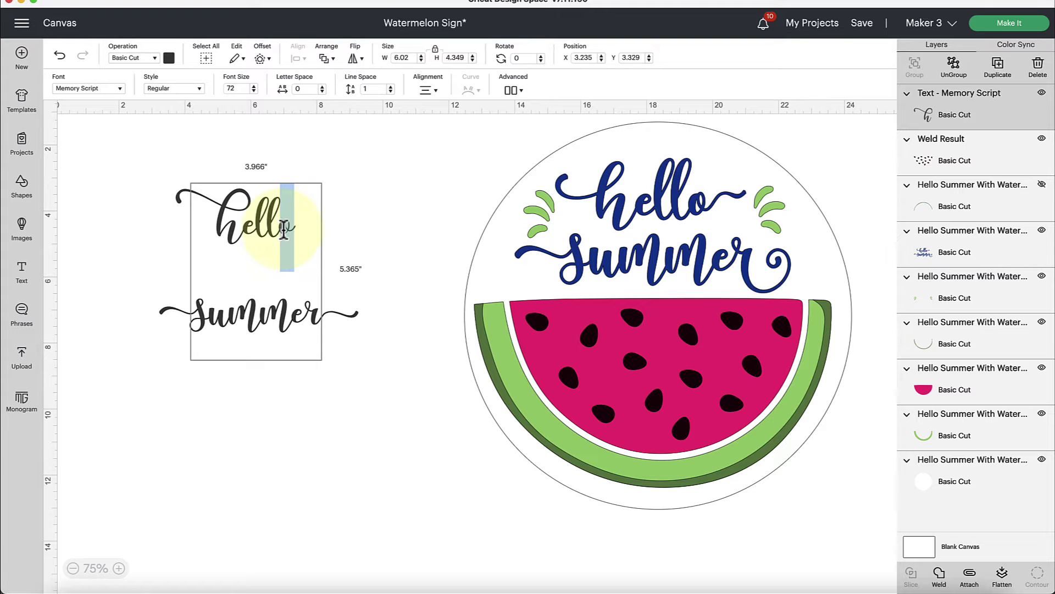
pyautogui.rightClick(283, 229)
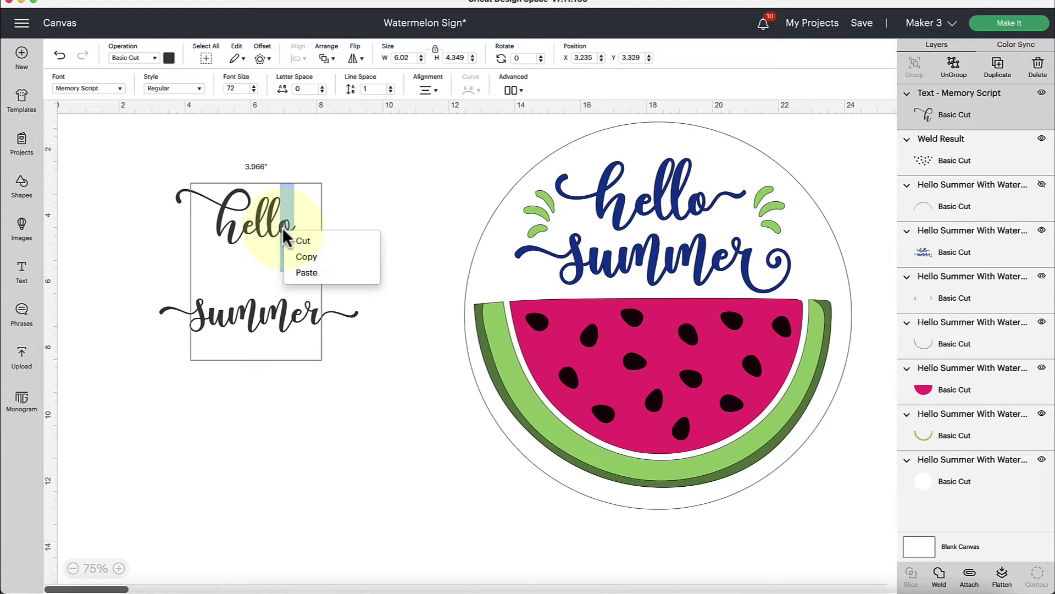
pyautogui.click(305, 273)
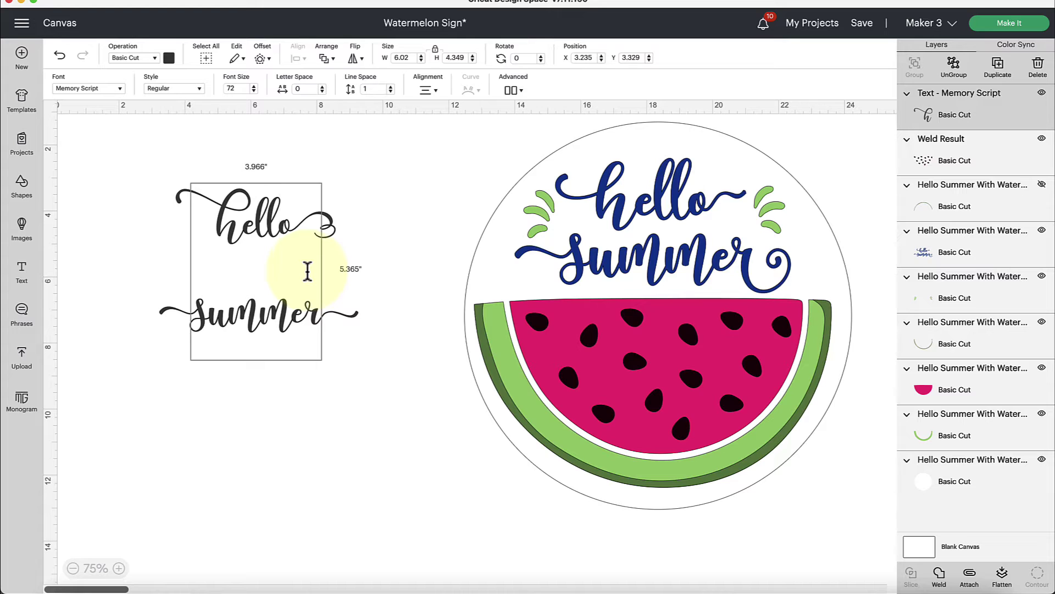
# Finish editing the text and ungroup it to lines so "hello" and "summer" are separate text objects
pyautogui.press('Escape')
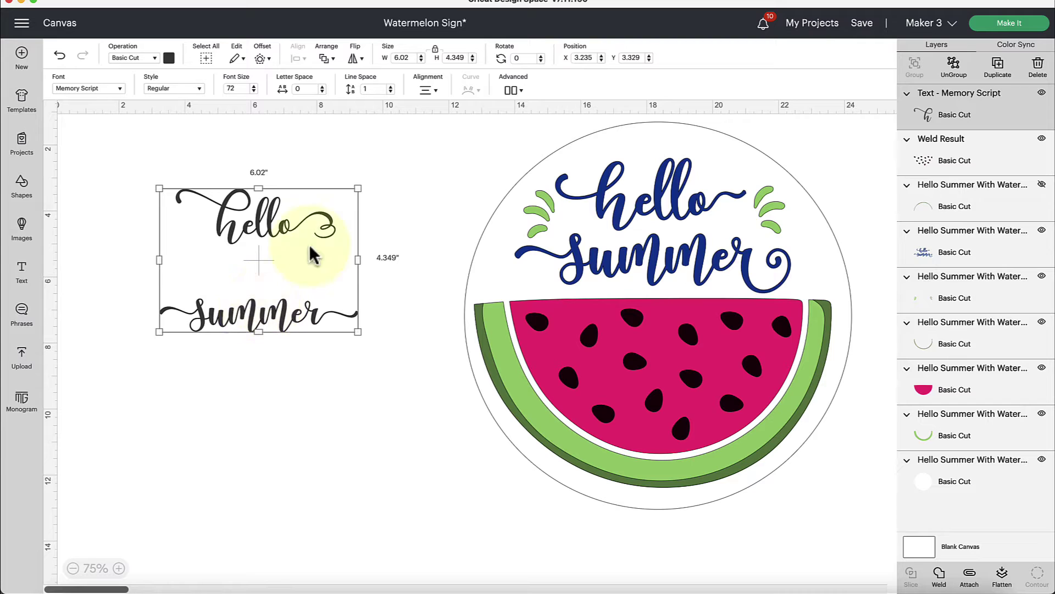
pyautogui.click(513, 90)
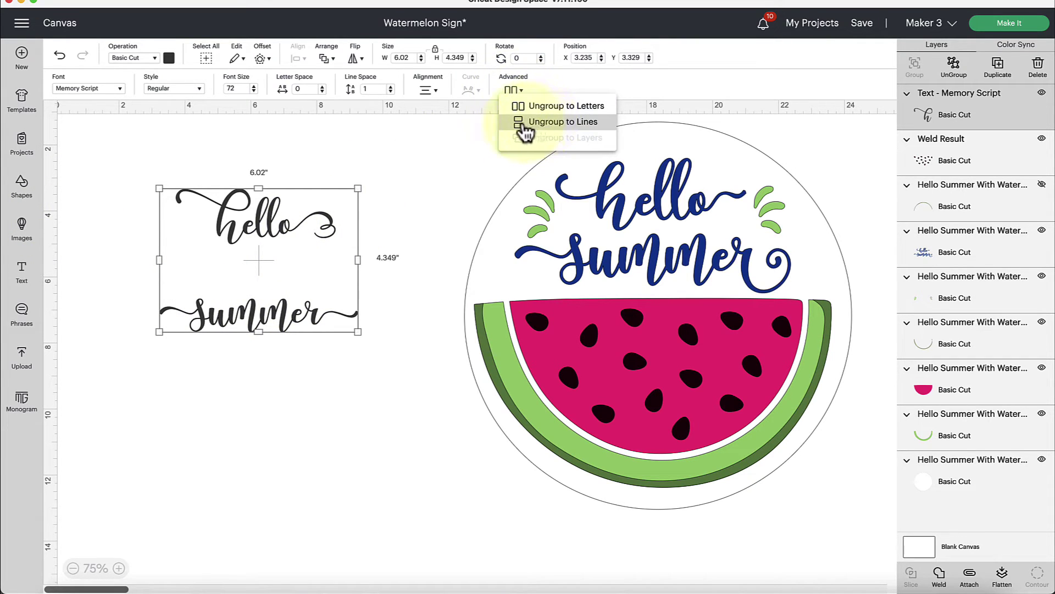
pyautogui.click(588, 134)
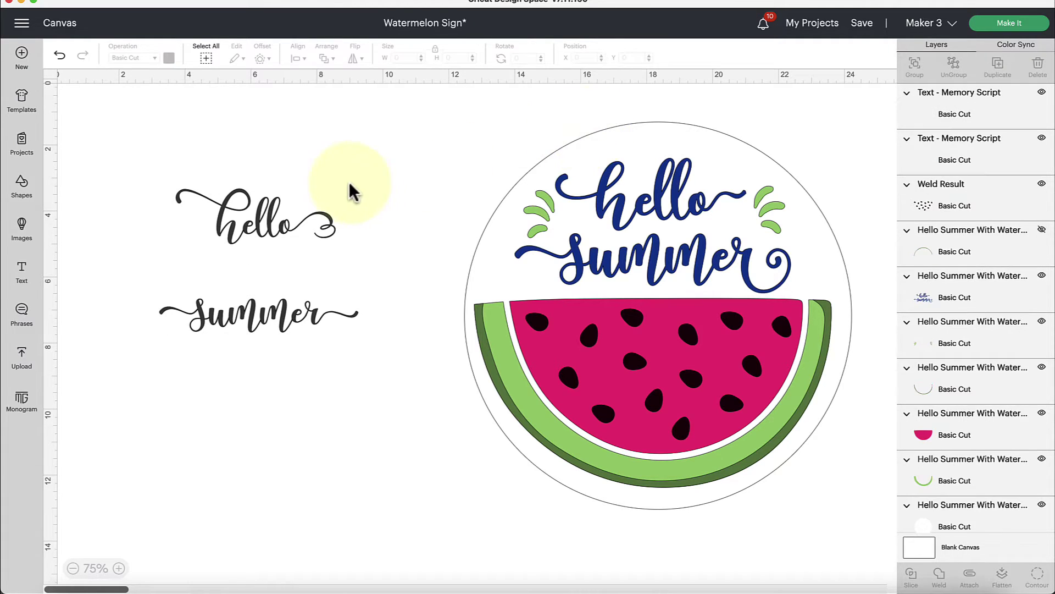
# Move "hello" down so it sits close above "summer"
pyautogui.click(305, 212)
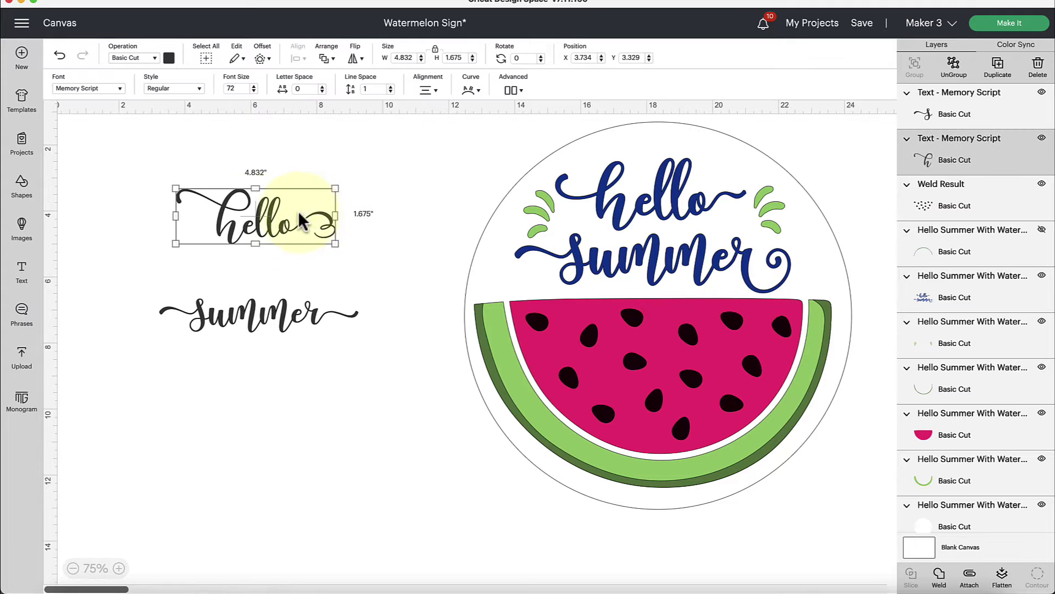
pyautogui.click(252, 312)
pyautogui.click(246, 234)
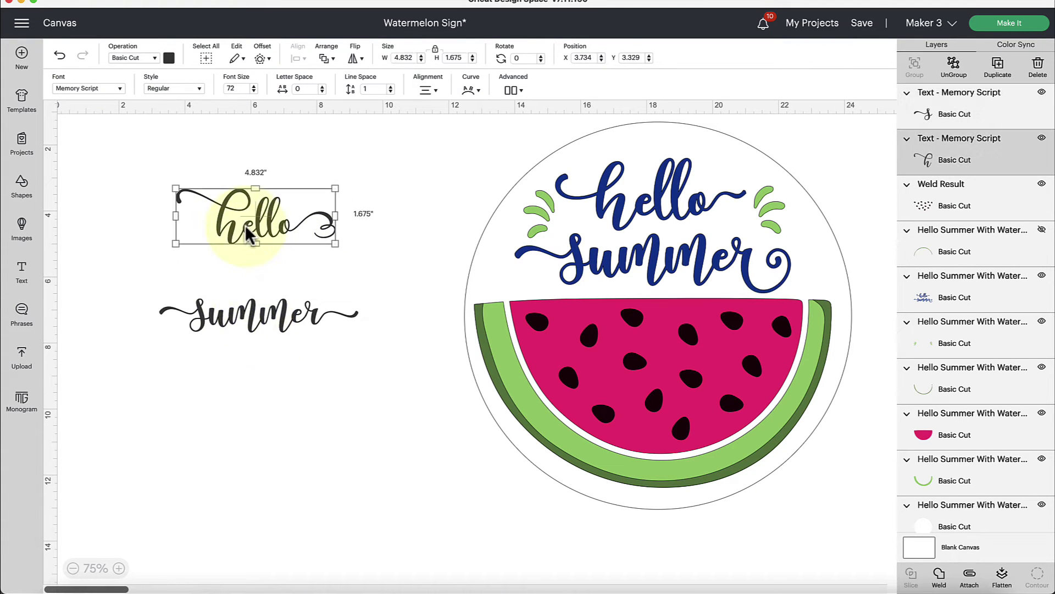
pyautogui.moveTo(257, 229); pyautogui.dragTo(254, 282)
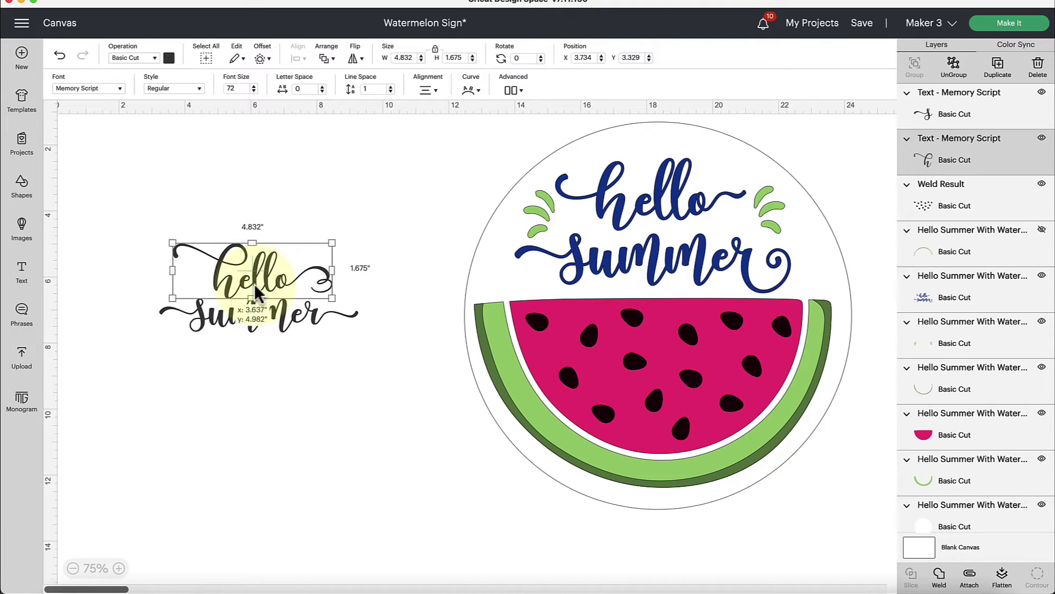
pyautogui.click(288, 219)
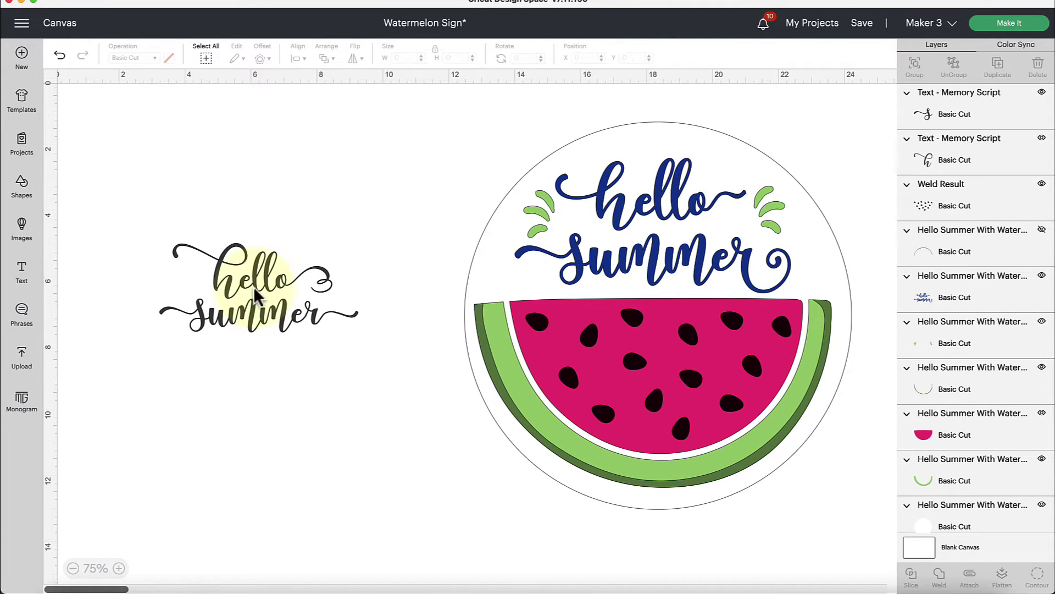
# Change the color of "hello" to white so its overlapping letter outlines show
pyautogui.click(119, 570)
pyautogui.click(123, 569)
pyautogui.click(124, 569)
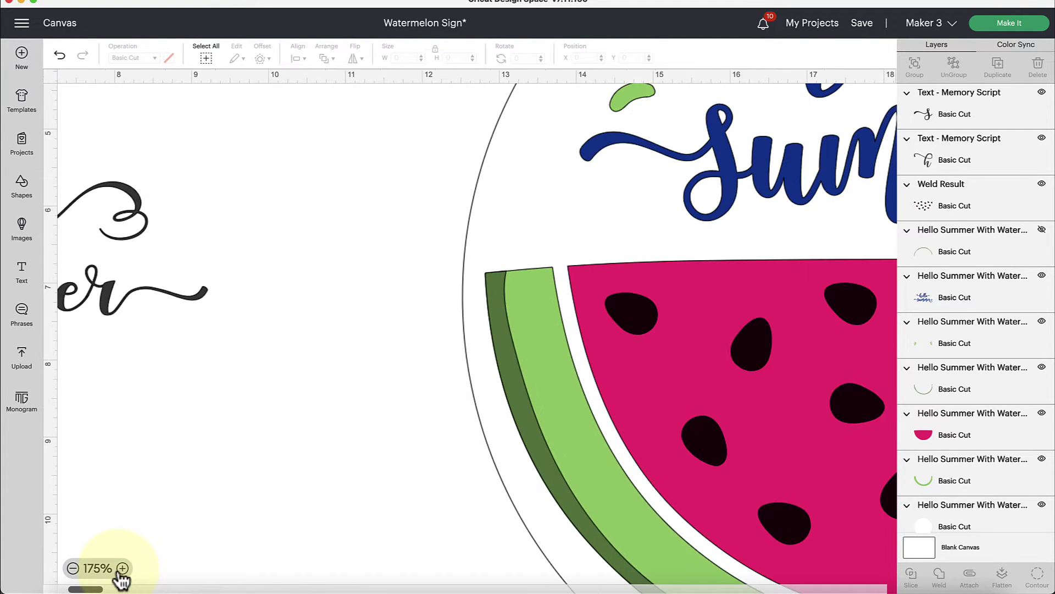
pyautogui.hscroll(-5, 181, 503)
pyautogui.hscroll(-5, 180, 502)
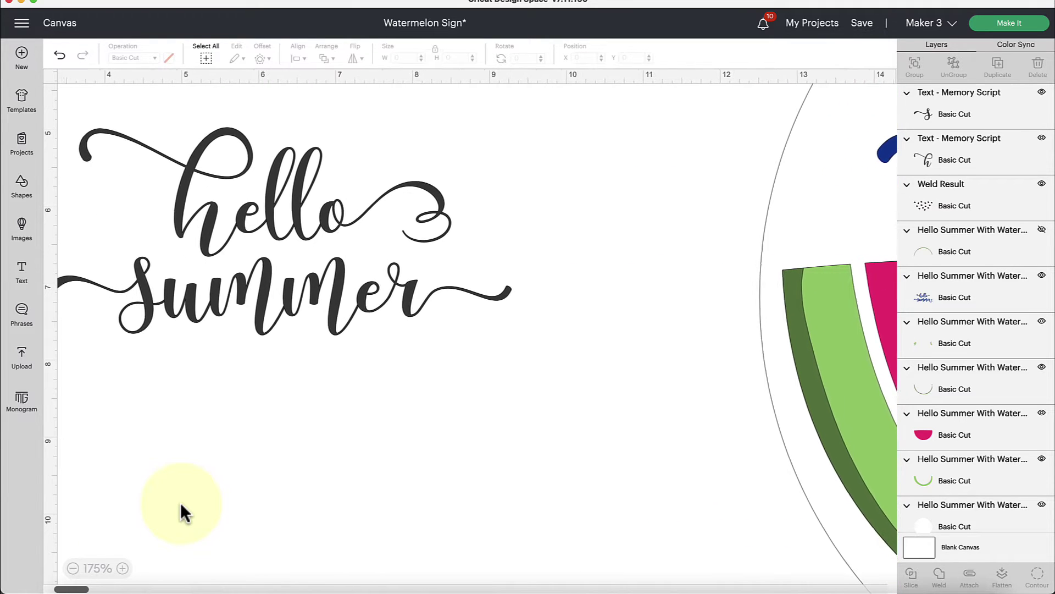
pyautogui.scroll(2, 239, 379)
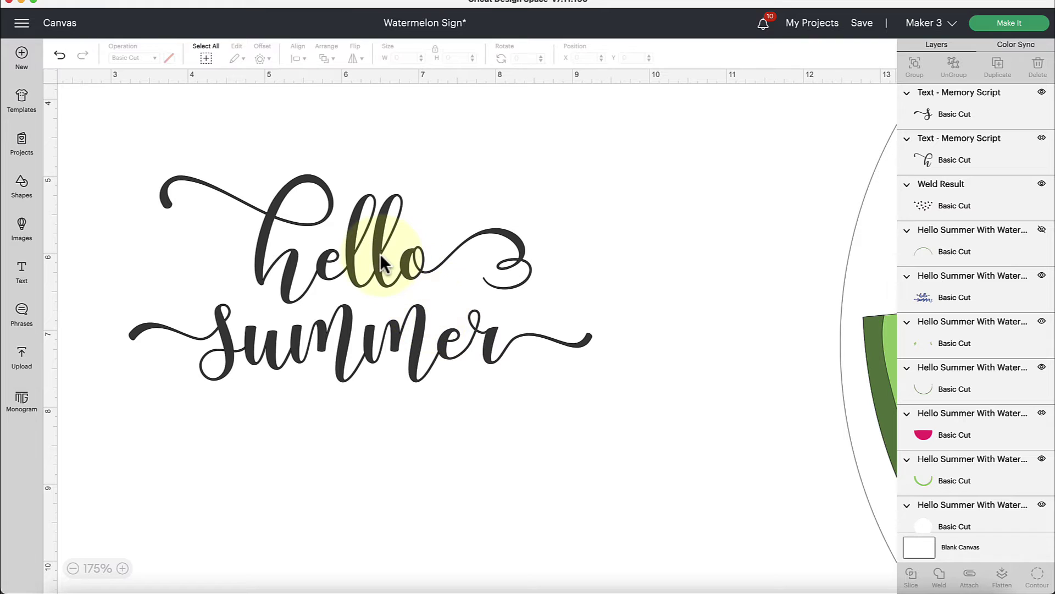
pyautogui.click(380, 253)
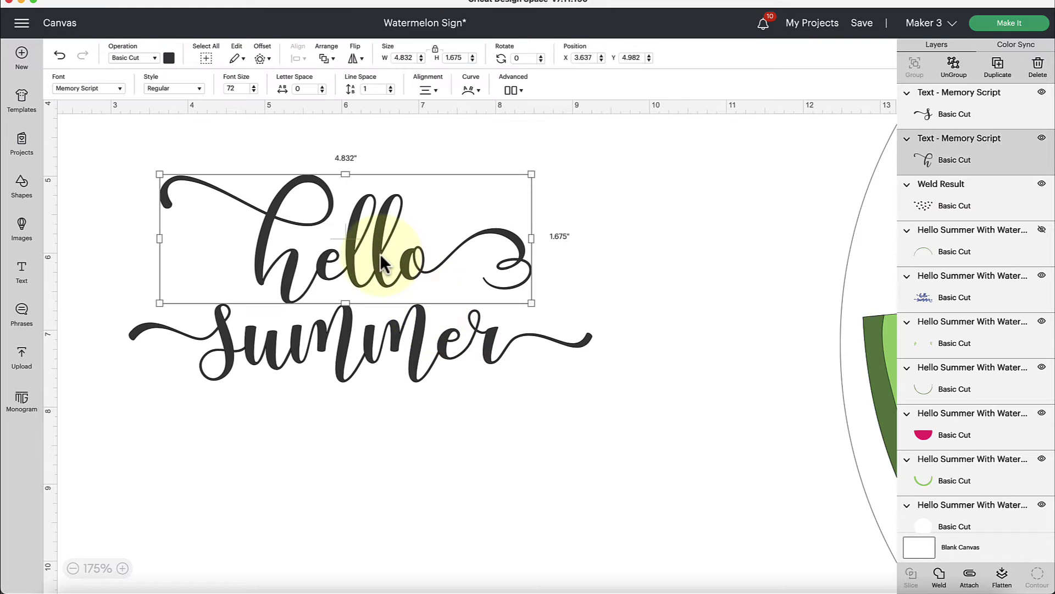
pyautogui.click(169, 57)
pyautogui.click(182, 172)
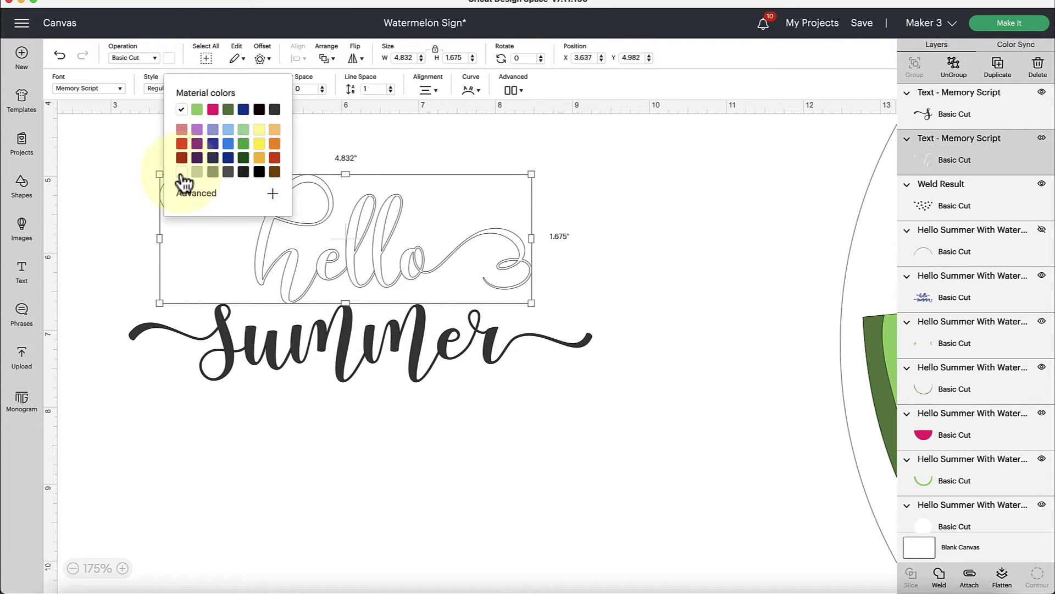
pyautogui.click(479, 164)
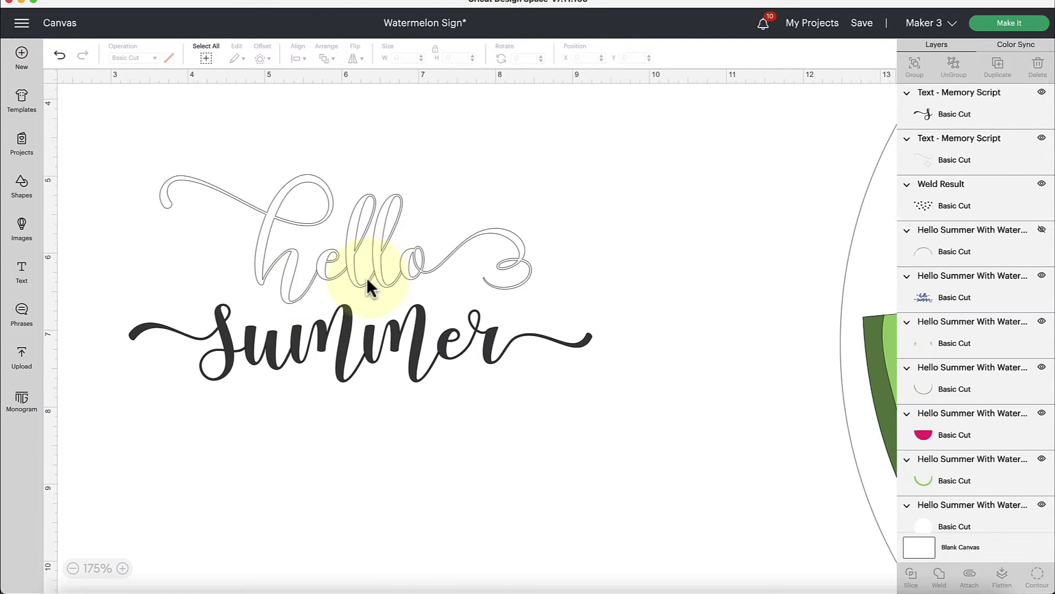
# Examine up close where the letter outlines of "hello" overlap, shifting the word to the right above "summer"
pyautogui.click(127, 568)
pyautogui.click(127, 568)
pyautogui.click(127, 568)
pyautogui.click(127, 567)
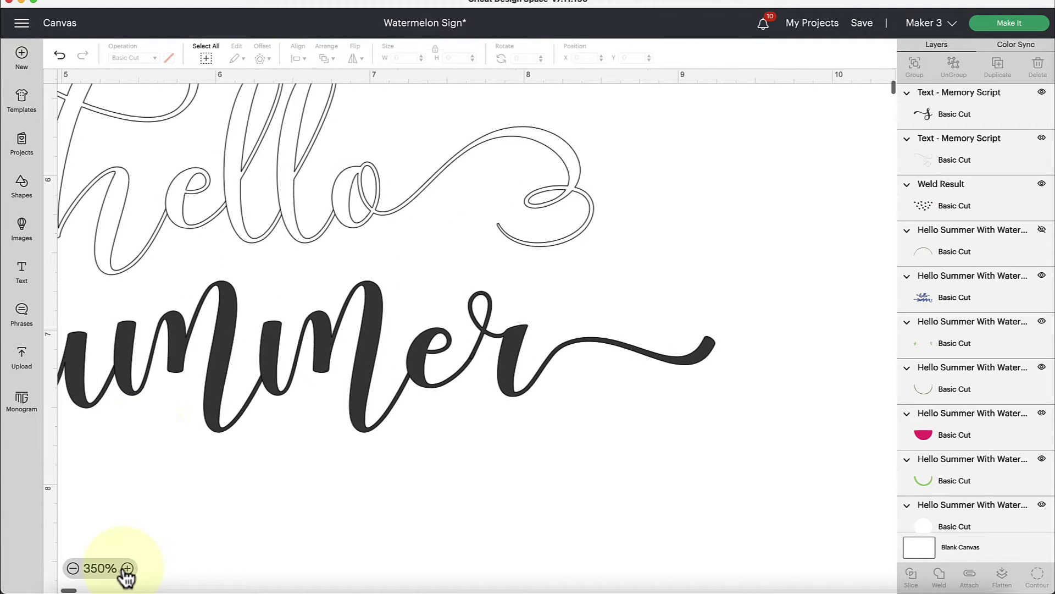
pyautogui.moveTo(208, 188); pyautogui.dragTo(292, 190)
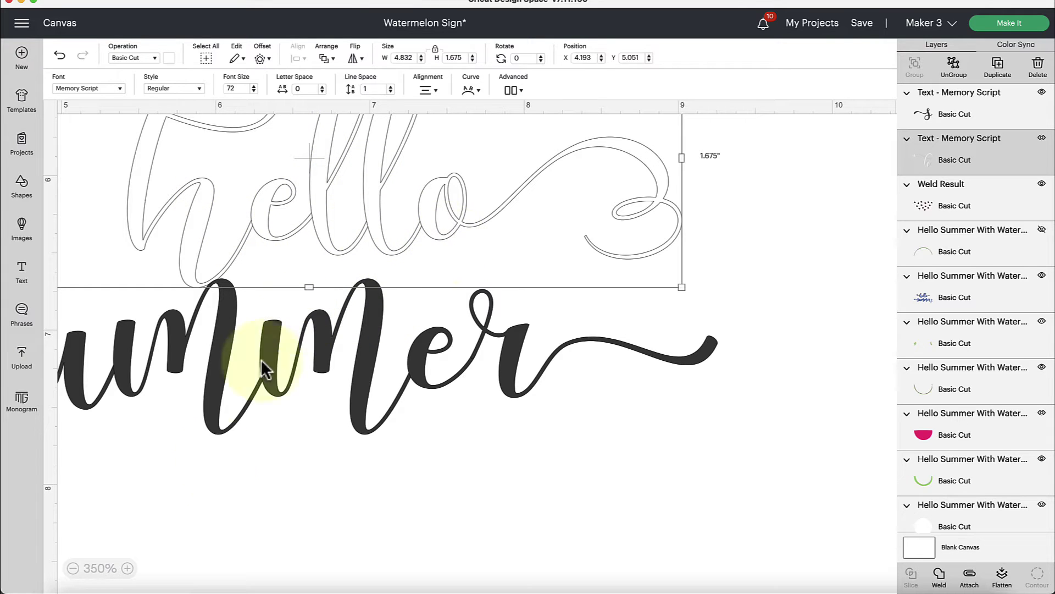
pyautogui.click(73, 570)
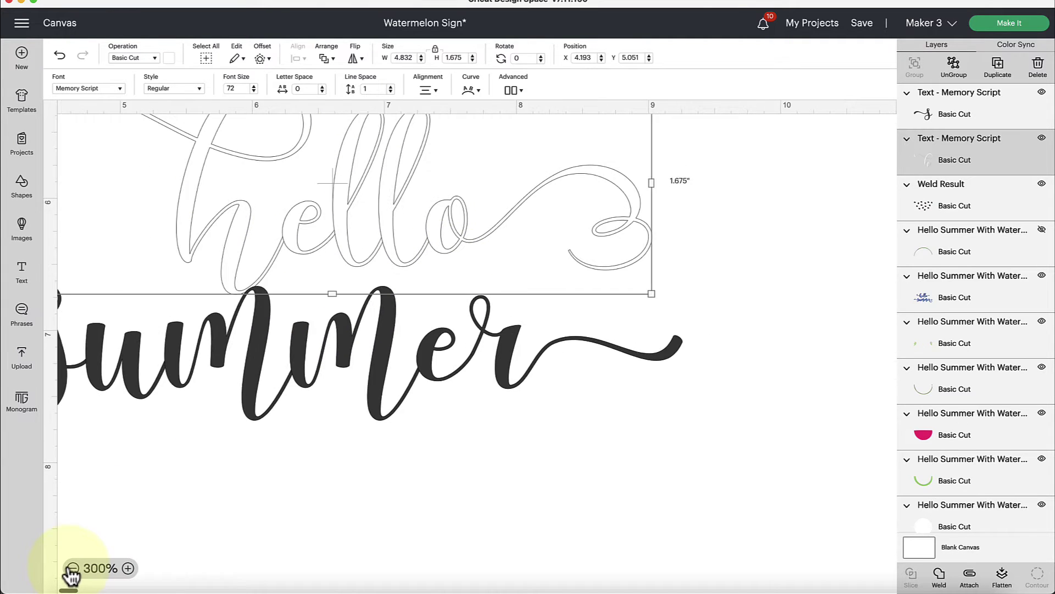
pyautogui.click(73, 569)
pyautogui.click(73, 570)
pyautogui.click(128, 568)
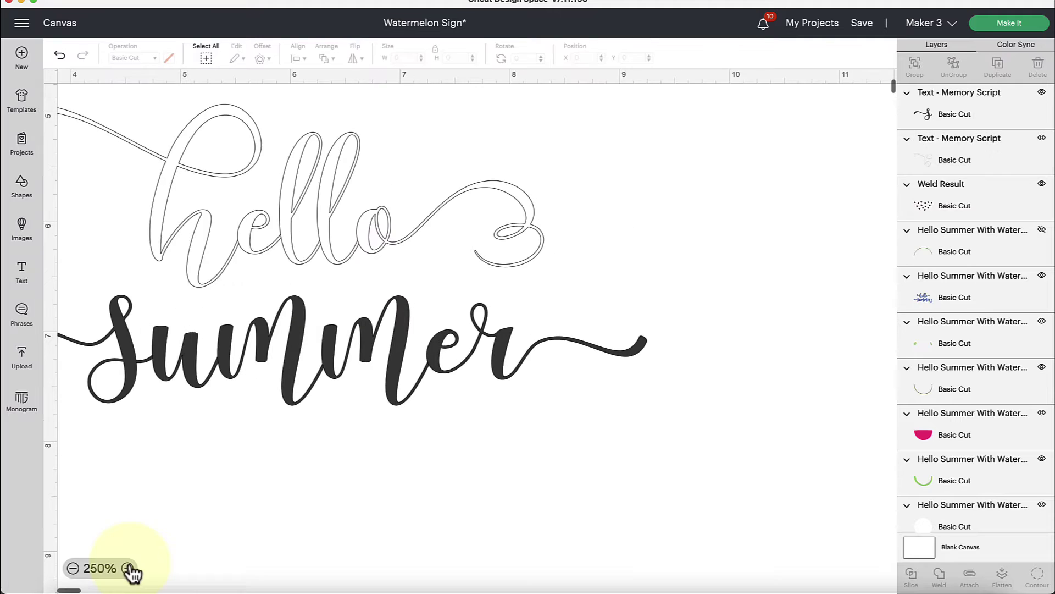
pyautogui.click(127, 568)
# Weld the letters of "hello" into one shape and reposition the word above "summer"
pyautogui.moveTo(392, 238); pyautogui.dragTo(444, 231)
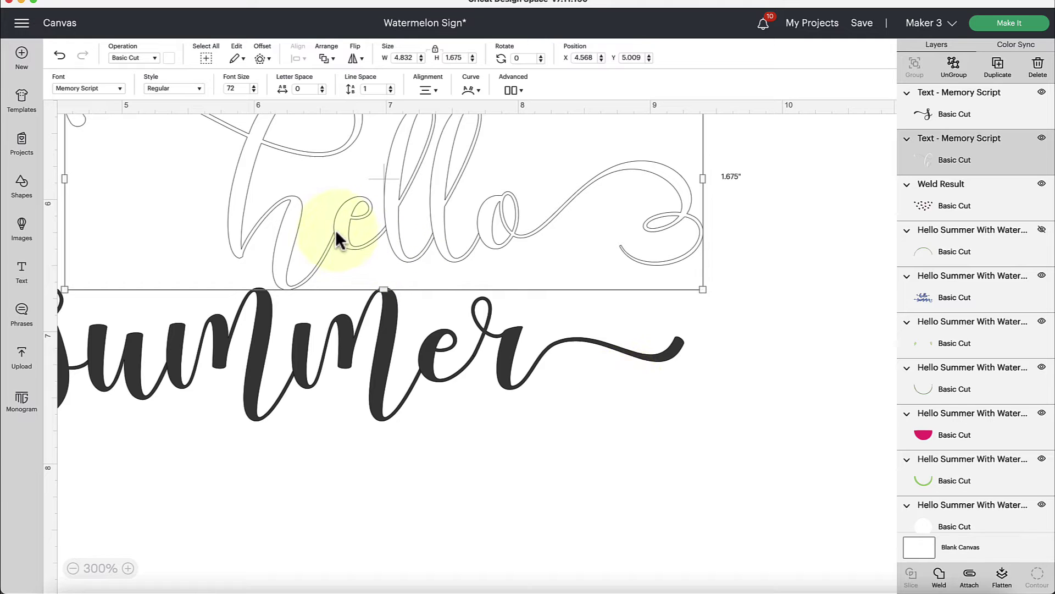
pyautogui.click(128, 569)
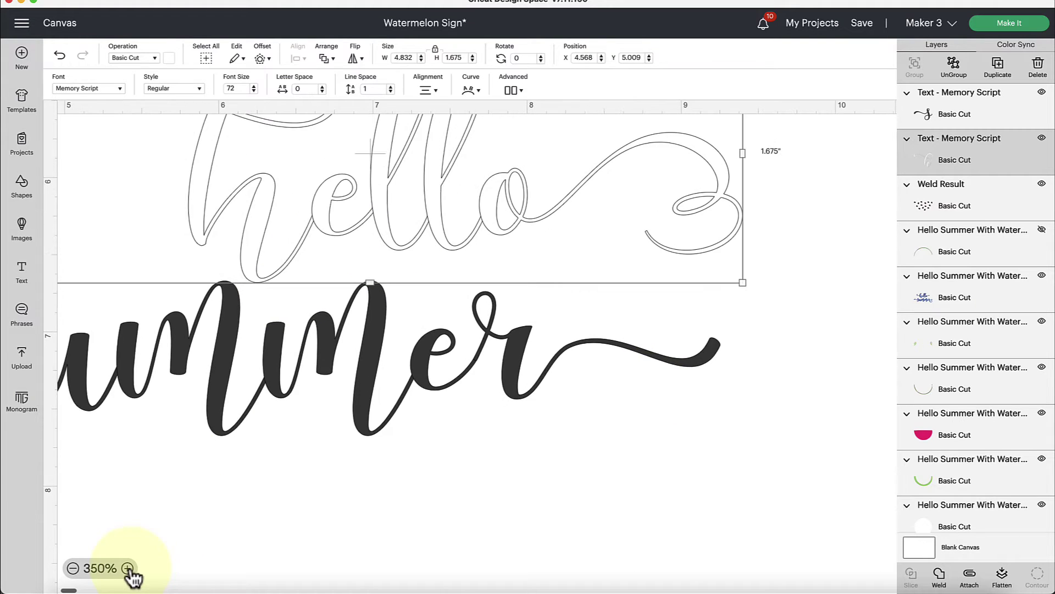
pyautogui.click(128, 568)
pyautogui.moveTo(323, 190); pyautogui.dragTo(377, 192)
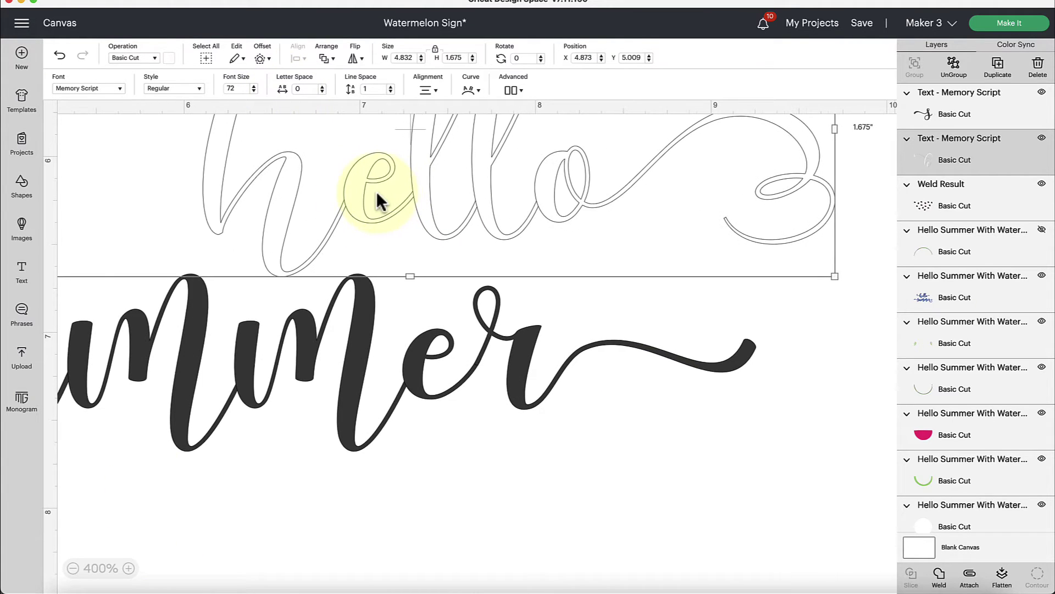
pyautogui.click(940, 579)
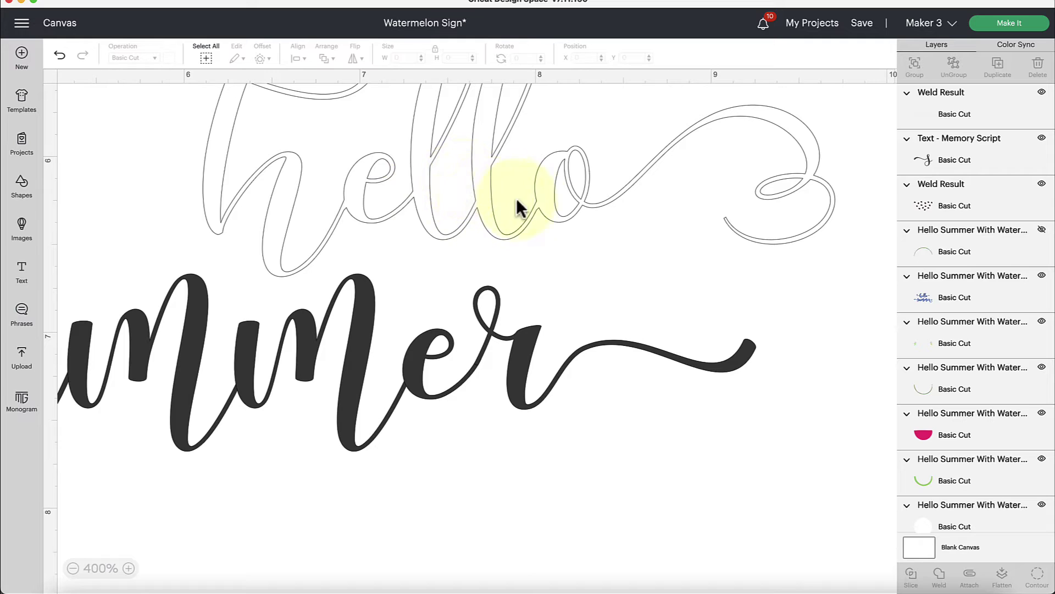
pyautogui.moveTo(407, 206); pyautogui.dragTo(320, 208)
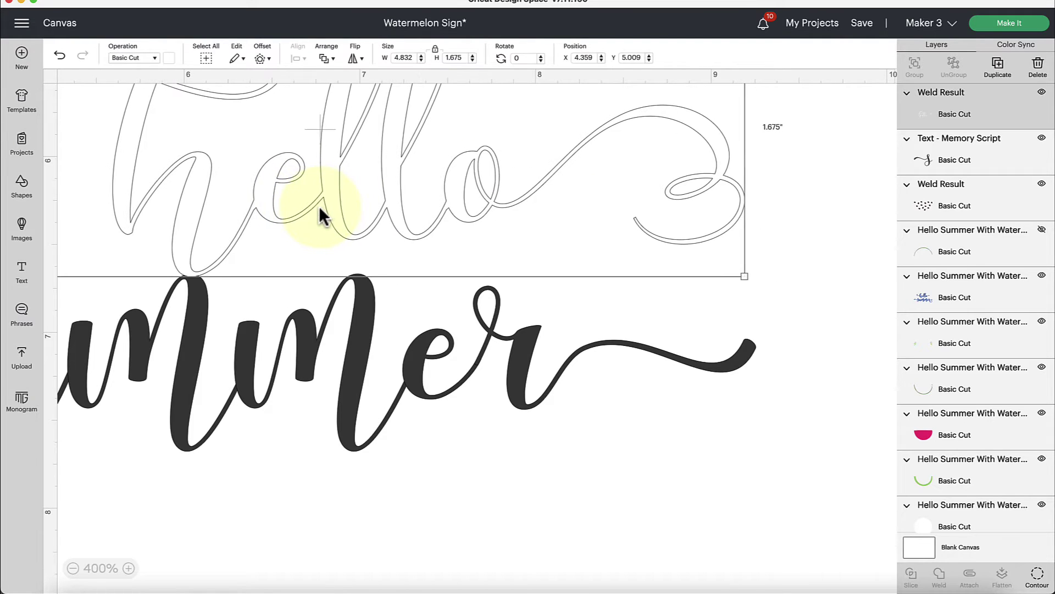
# Move "summer" right and slightly down so it clears "hello", and weld its letters into one shape
pyautogui.click(182, 430)
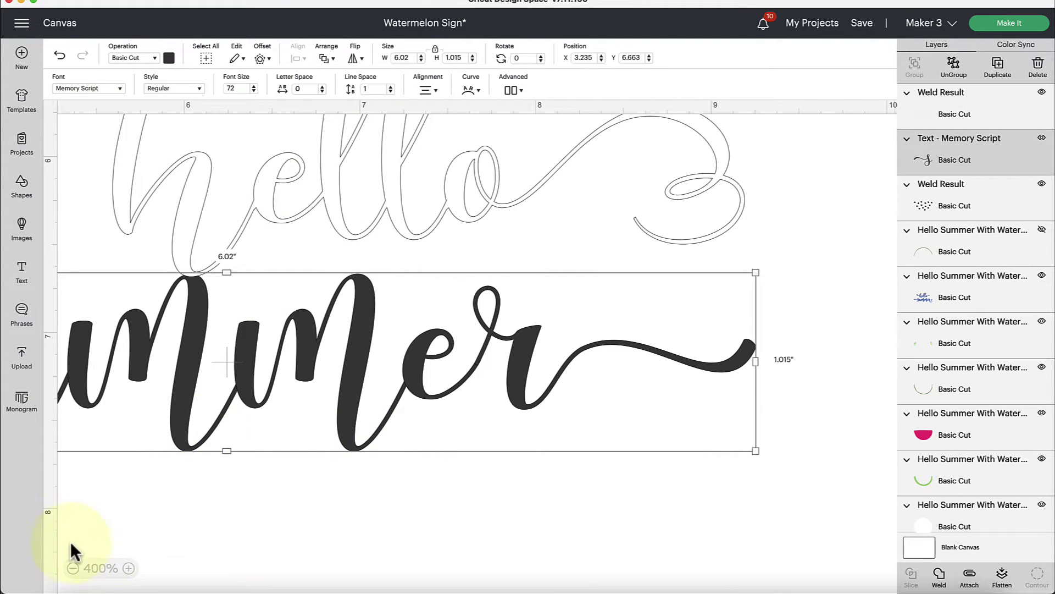
pyautogui.click(73, 568)
pyautogui.click(73, 568)
pyautogui.click(73, 568)
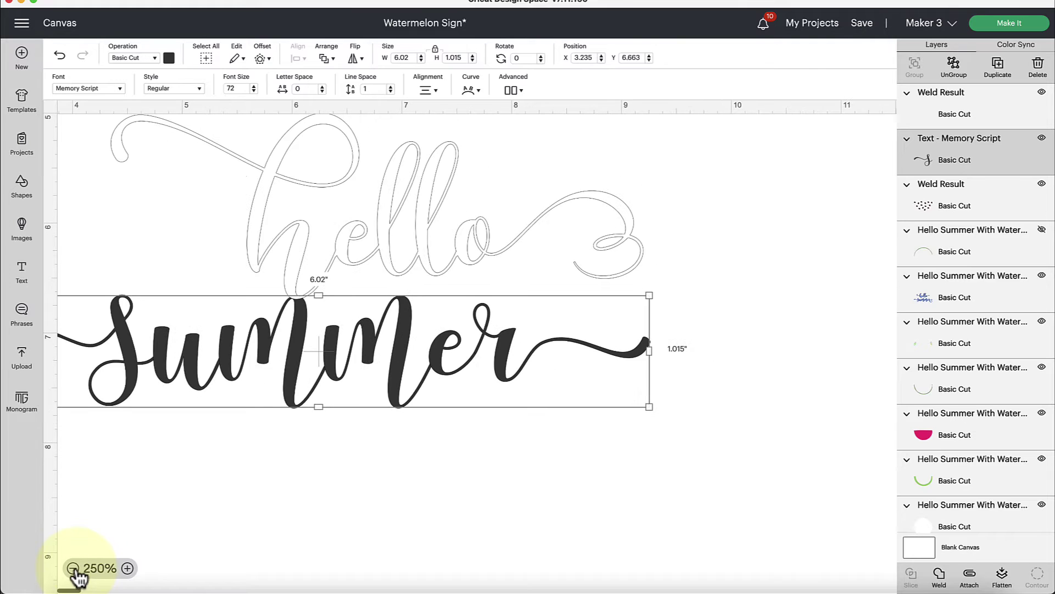
pyautogui.moveTo(305, 354); pyautogui.dragTo(410, 370)
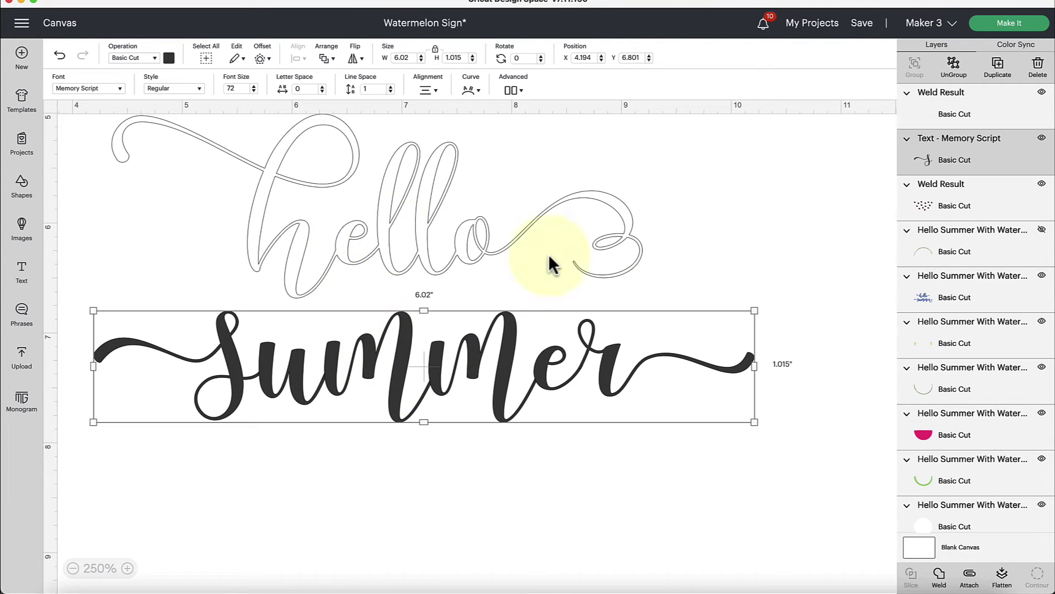
pyautogui.click(941, 575)
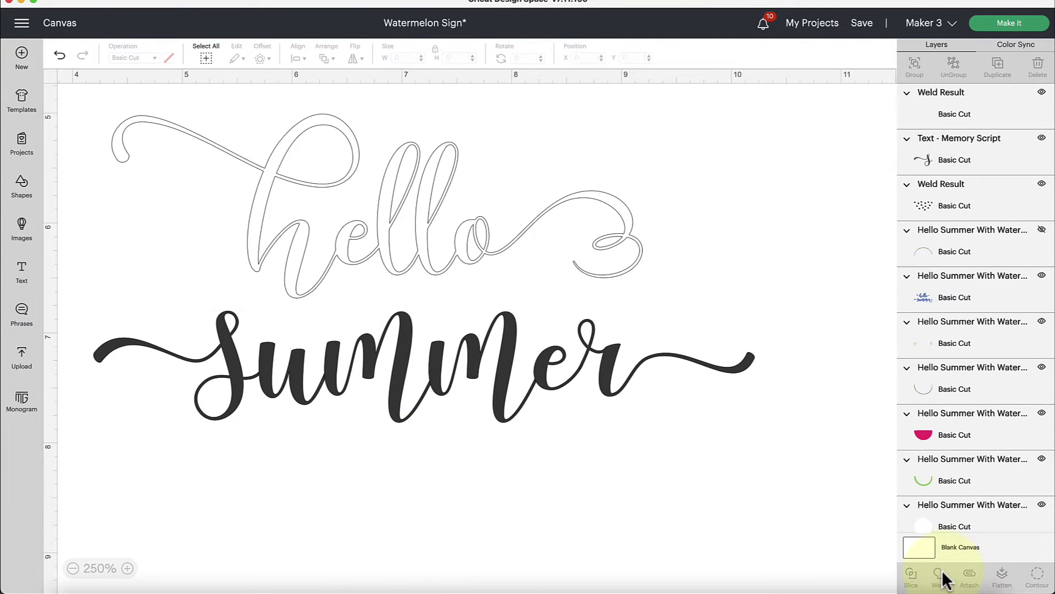
# Recolor the welded "hello" and "summer" with the navy blue material color already used in the sign
pyautogui.click(400, 278)
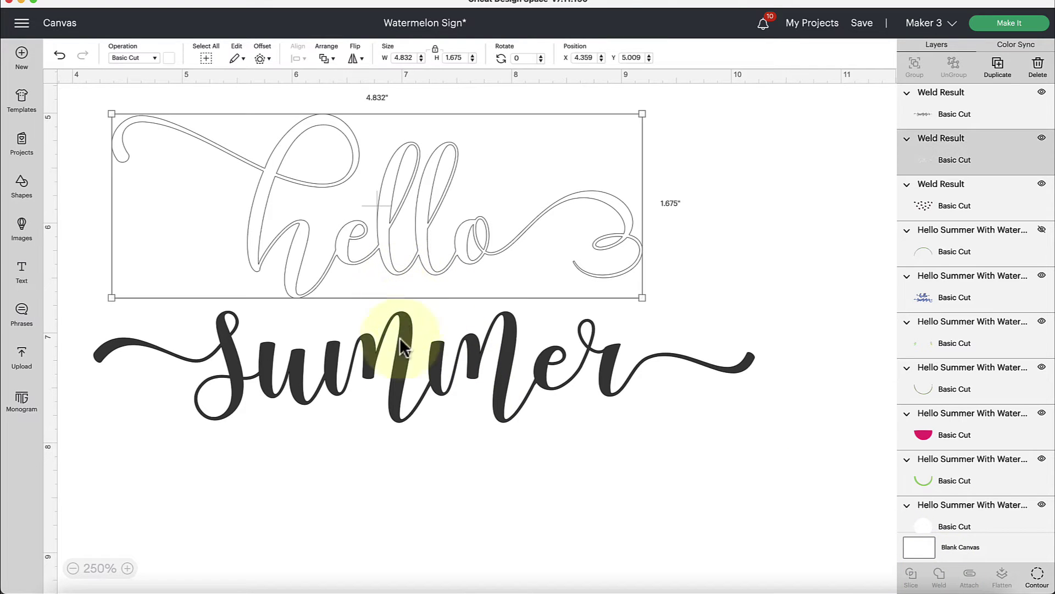
pyautogui.click(169, 61)
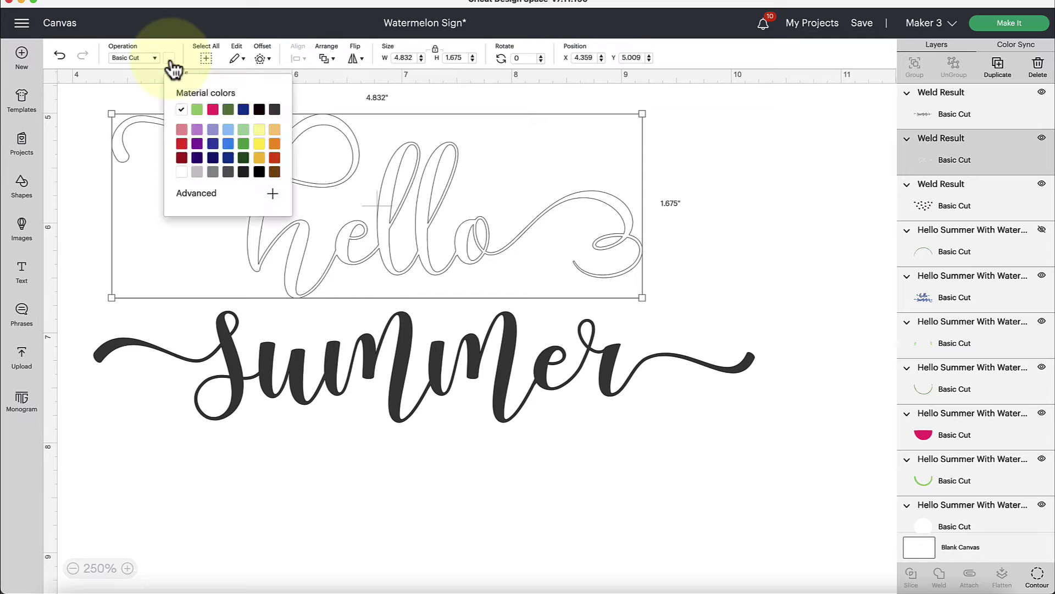
pyautogui.click(244, 110)
pyautogui.click(318, 365)
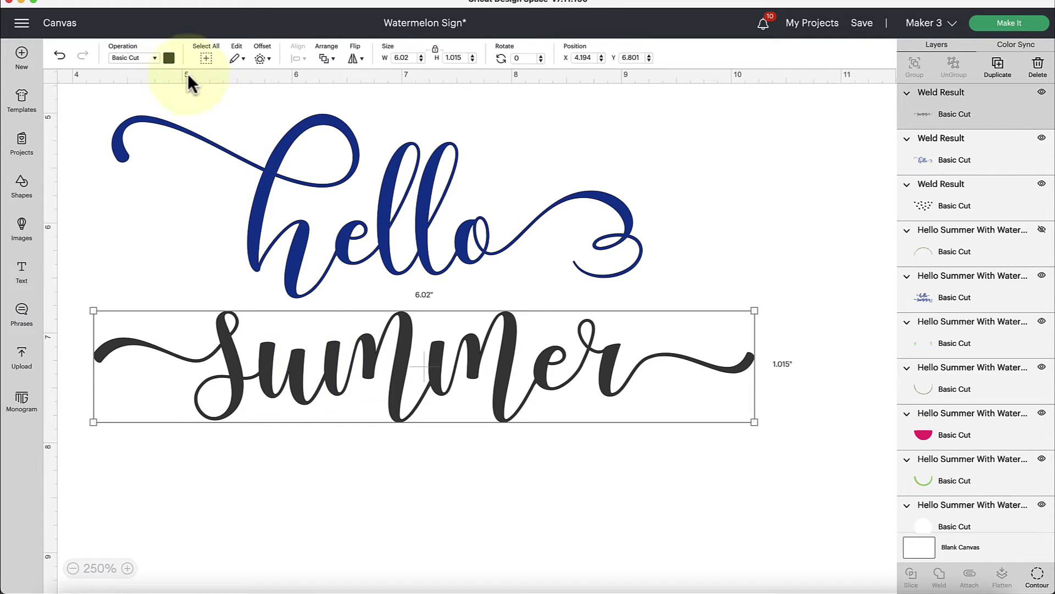
pyautogui.click(170, 58)
pyautogui.click(244, 110)
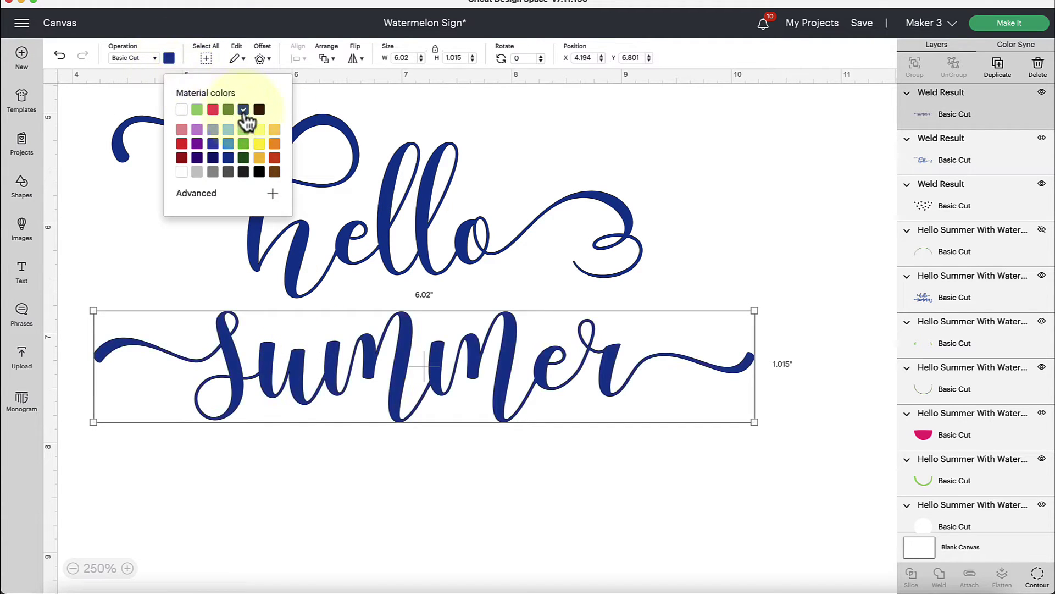
# Move the welded "hello" down and right to about X 4.72, Y 5.218 so it nests centered over "summer"
pyautogui.click(564, 193)
pyautogui.click(73, 569)
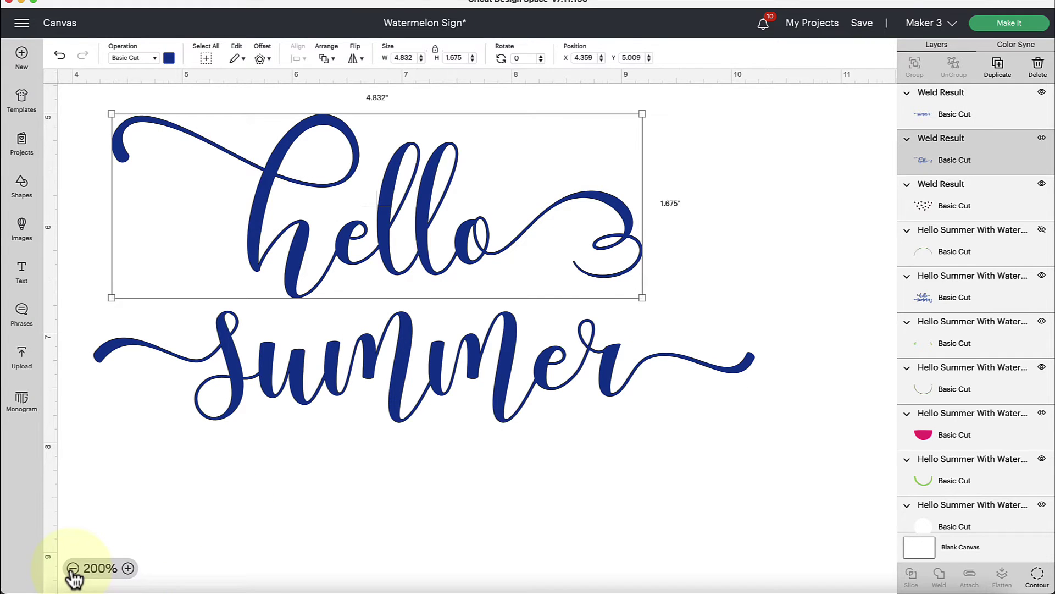
pyautogui.click(73, 569)
pyautogui.click(73, 568)
pyautogui.click(73, 568)
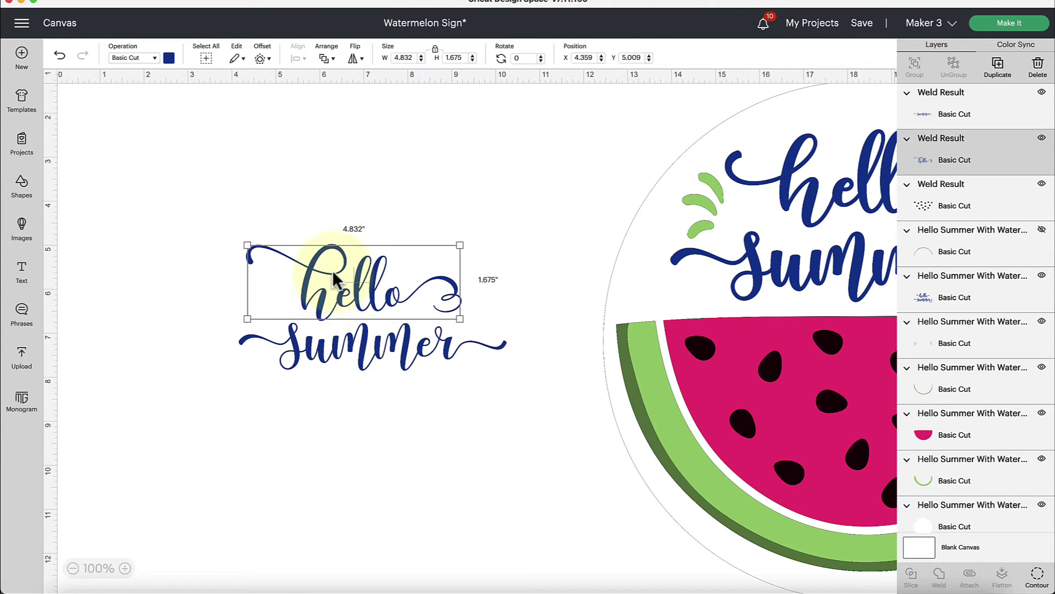
pyautogui.moveTo(332, 272); pyautogui.dragTo(348, 282)
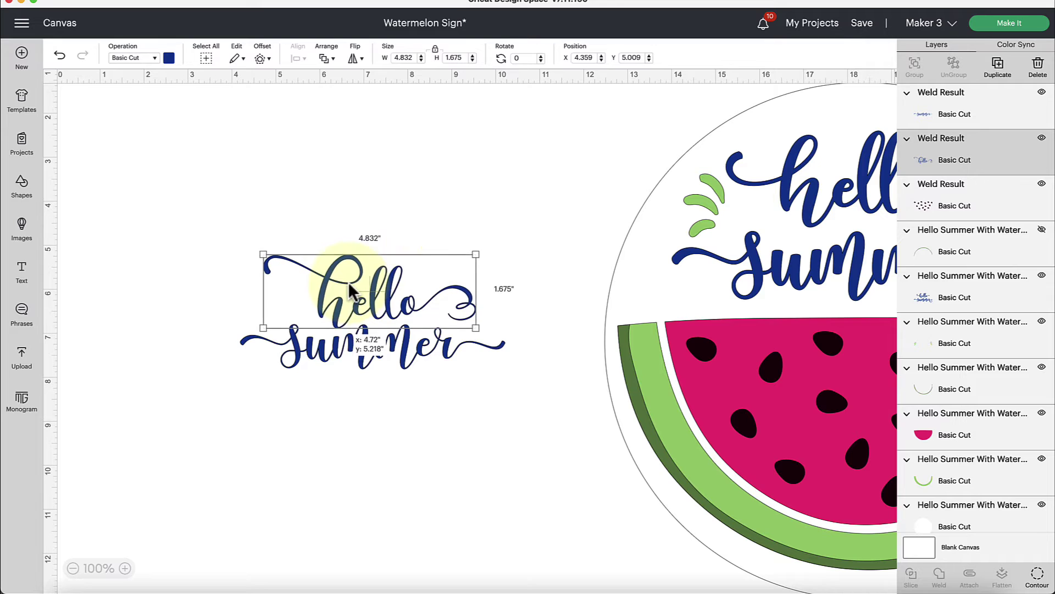
pyautogui.click(427, 225)
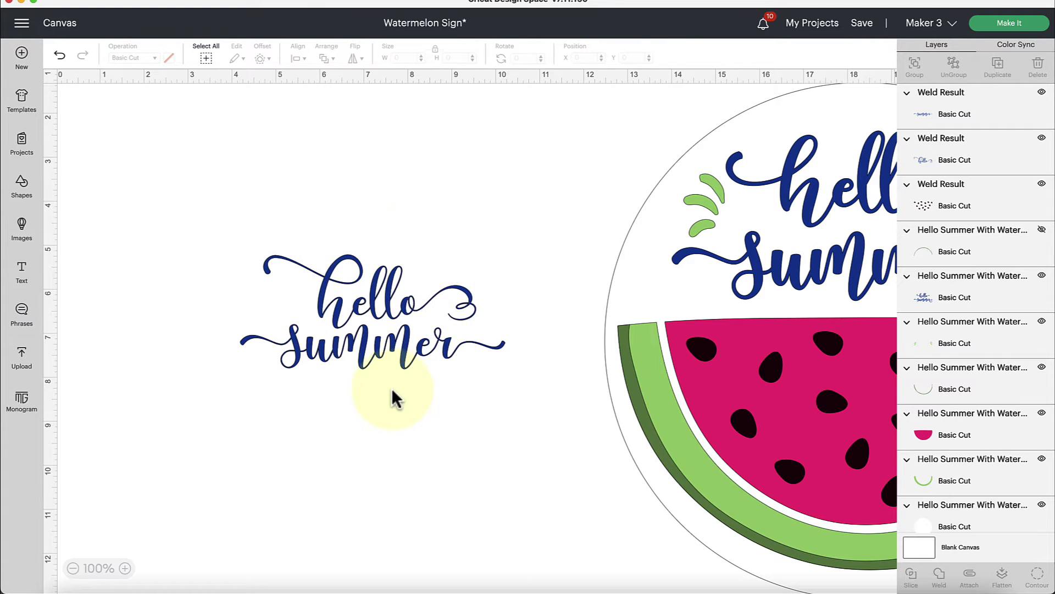
# Nudge "hello" slightly up and left above "summer", to about X 4.665, Y 5.162
pyautogui.click(73, 568)
pyautogui.click(73, 569)
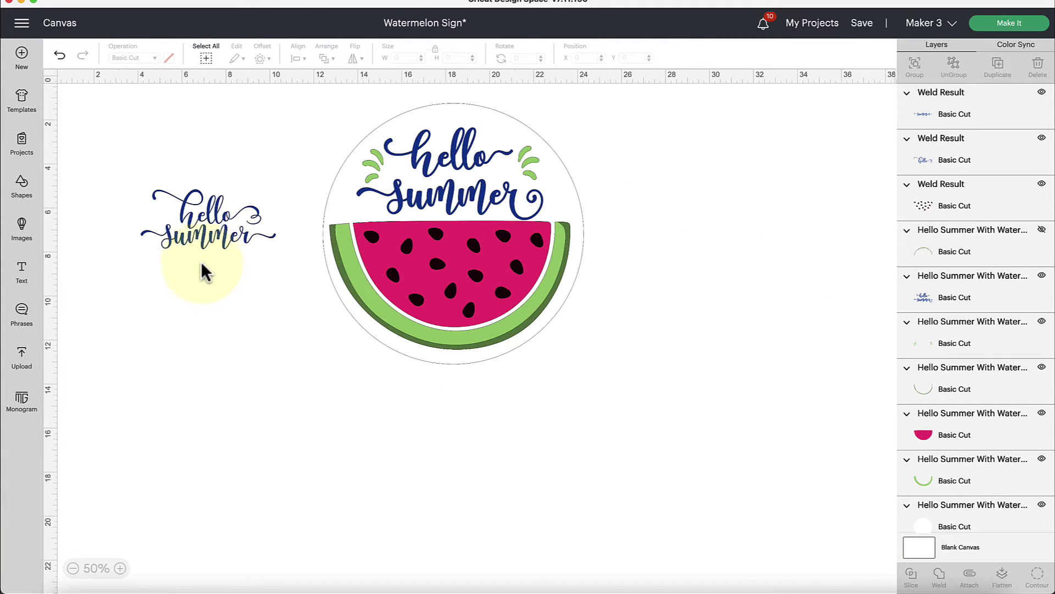
pyautogui.moveTo(215, 214); pyautogui.dragTo(213, 210)
pyautogui.moveTo(217, 215); pyautogui.dragTo(214, 214)
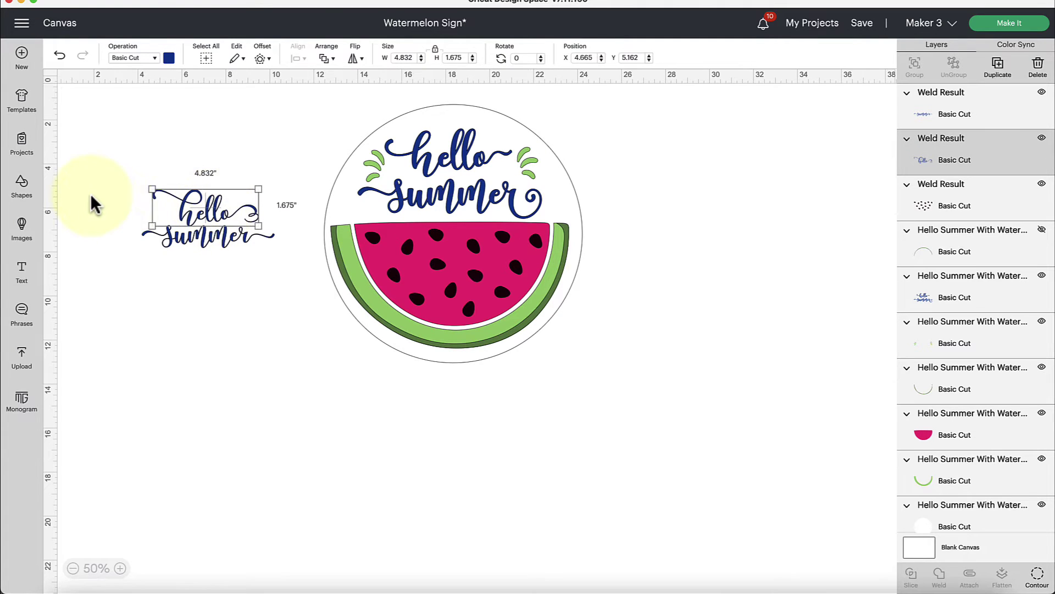
pyautogui.click(196, 171)
# Select both new words together, enlarge them to about 10.24 by 4.516 inches and place them right of the watermelon sign
pyautogui.moveTo(124, 152); pyautogui.dragTo(365, 288)
pyautogui.moveTo(253, 268); pyautogui.dragTo(719, 192)
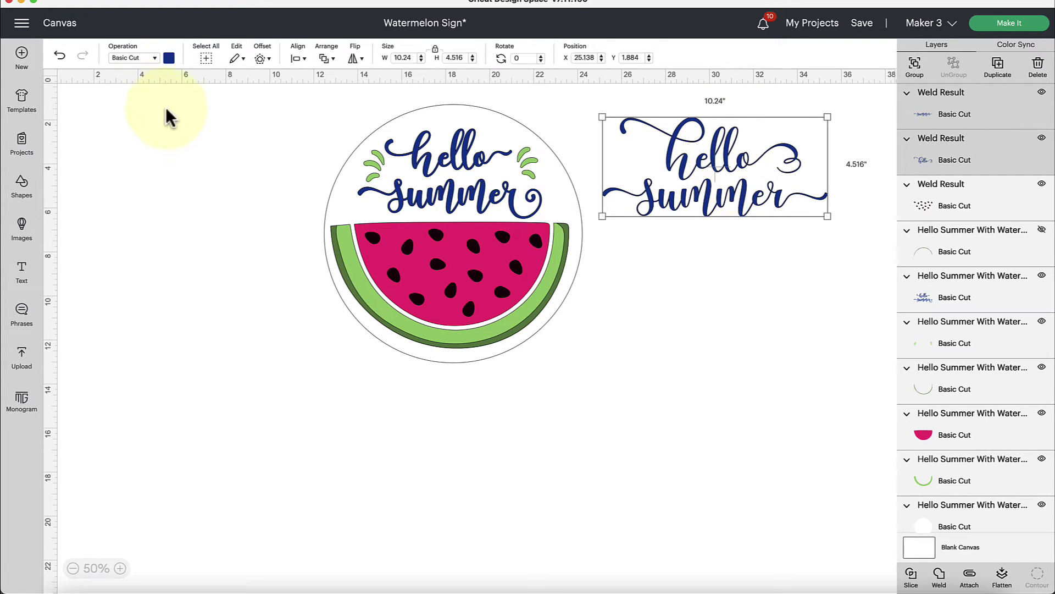
pyautogui.moveTo(687, 200); pyautogui.dragTo(715, 202)
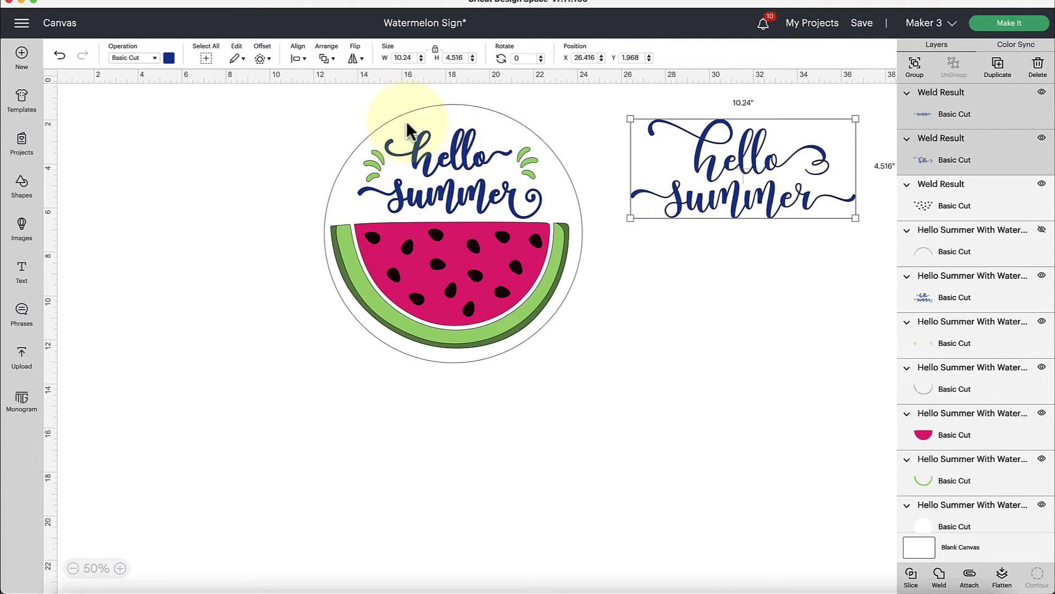
# Group the two new words and hide the group on the canvas
pyautogui.click(919, 68)
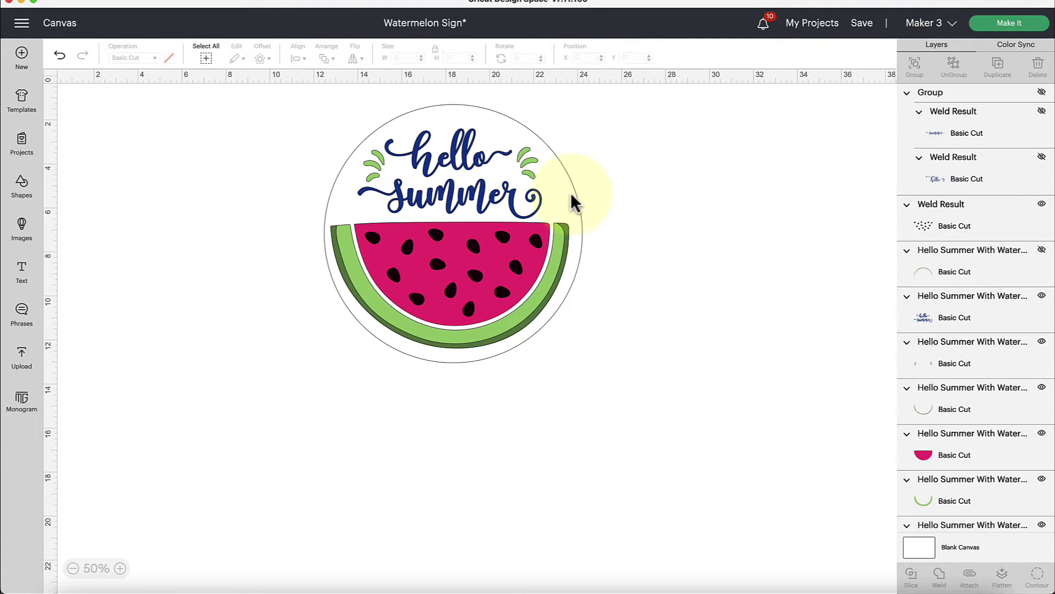
# Move the white background circle off the sign to about X 25.01, Y 1.752, and select the remaining watermelon and lettering pieces
pyautogui.click(573, 191)
pyautogui.moveTo(571, 188); pyautogui.dragTo(847, 196)
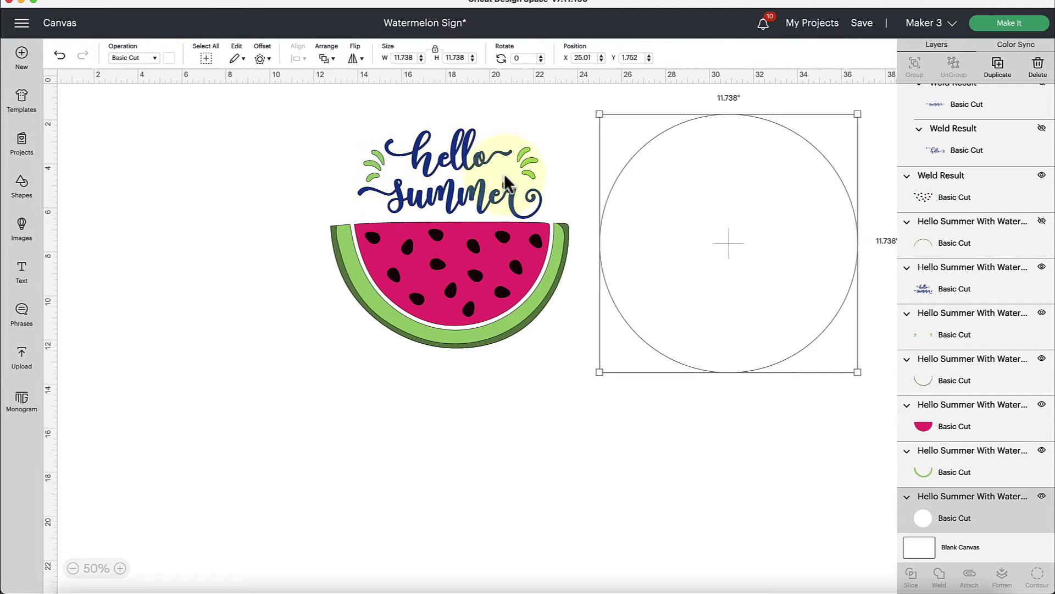
pyautogui.moveTo(304, 141); pyautogui.dragTo(566, 378)
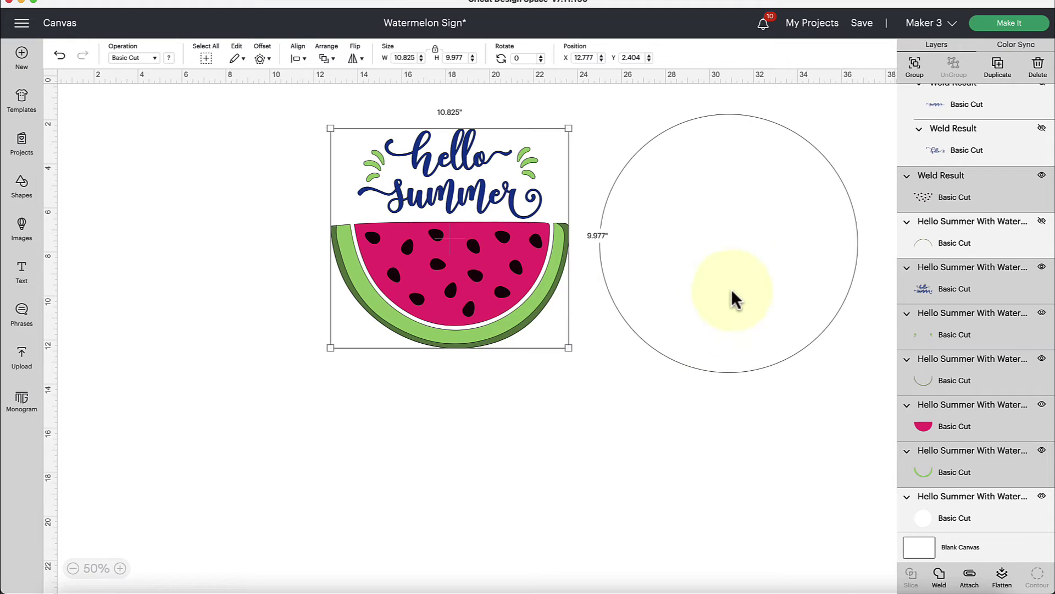
# Move the white circle back behind the design and nudge it into place at about X 12.51, Y 1.28
pyautogui.click(736, 261)
pyautogui.moveTo(770, 233); pyautogui.dragTo(496, 221)
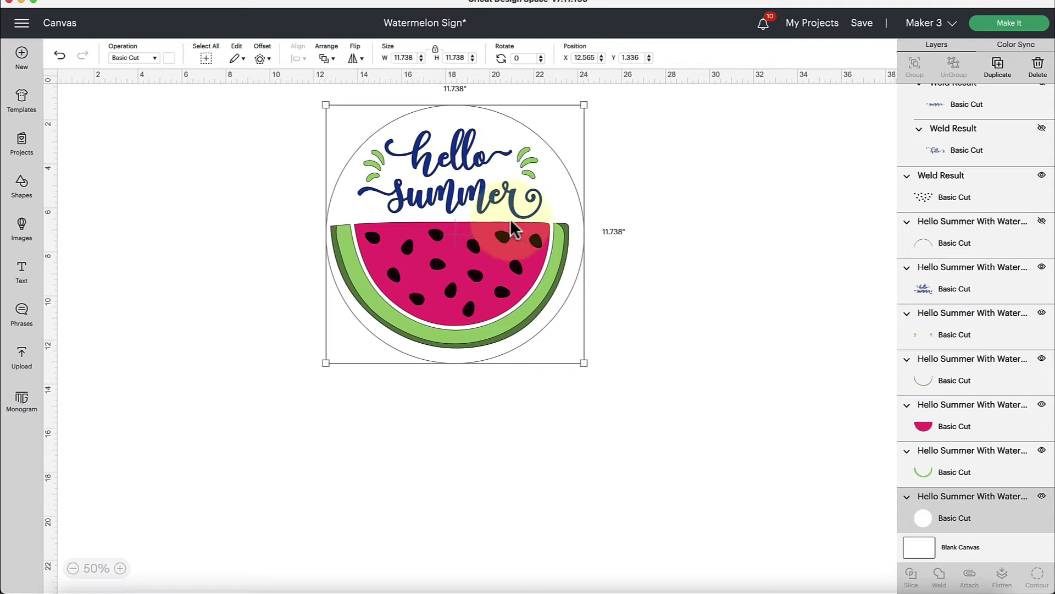
pyautogui.click(681, 161)
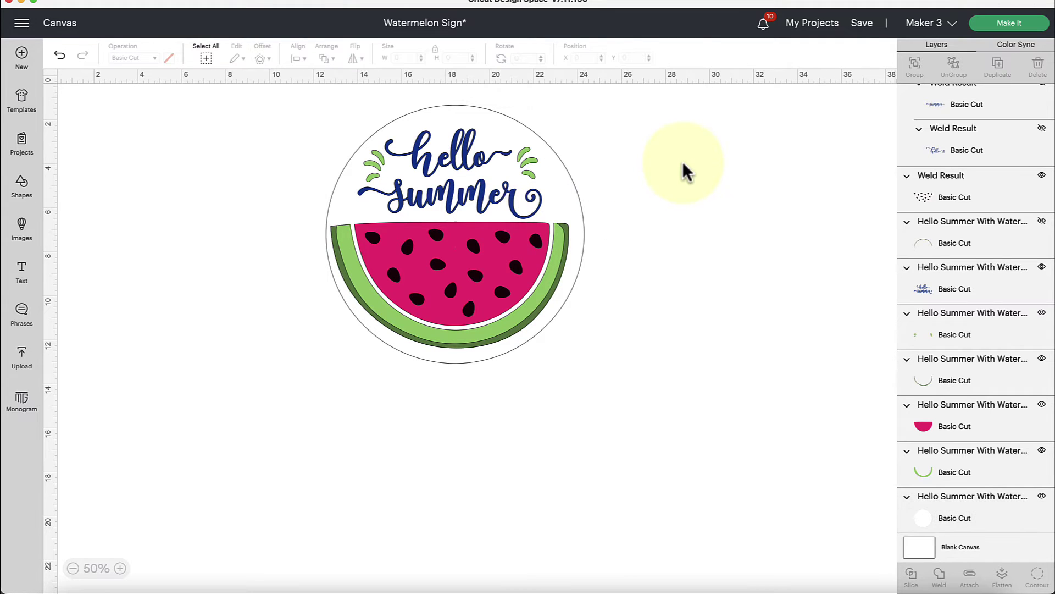
pyautogui.click(575, 213)
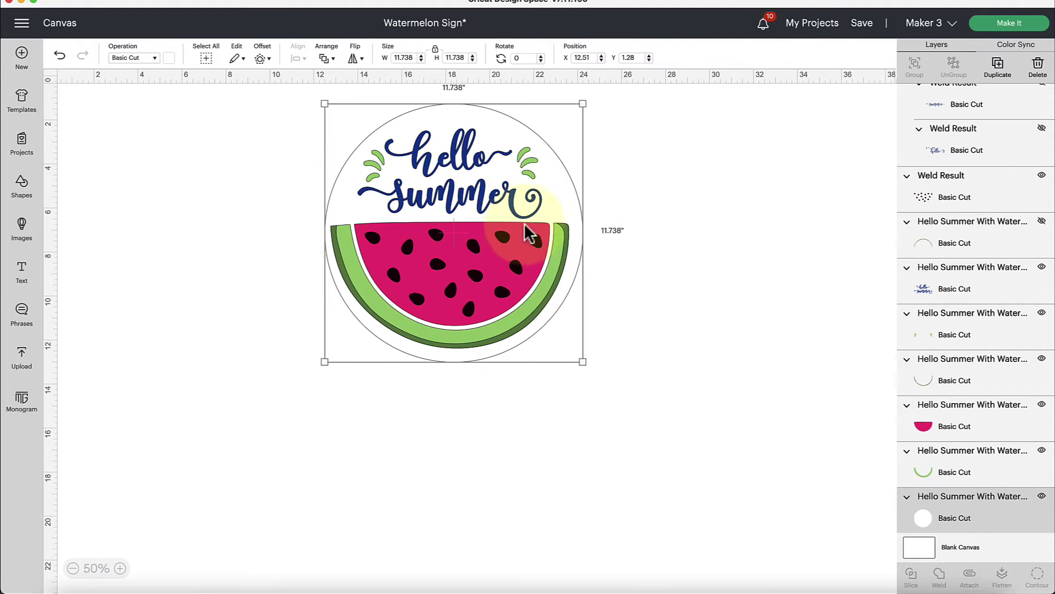
pyautogui.click(627, 161)
# Select all pieces of the sign and move them together down to about X 12.065, Y 3.197
pyautogui.moveTo(647, 116); pyautogui.dragTo(239, 465)
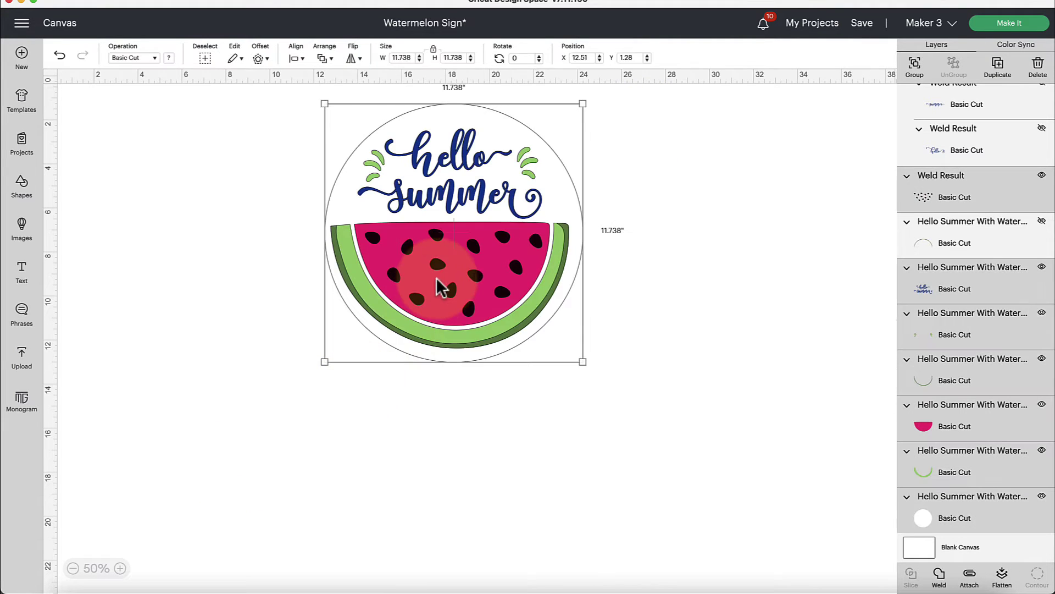
pyautogui.moveTo(438, 288); pyautogui.dragTo(430, 330)
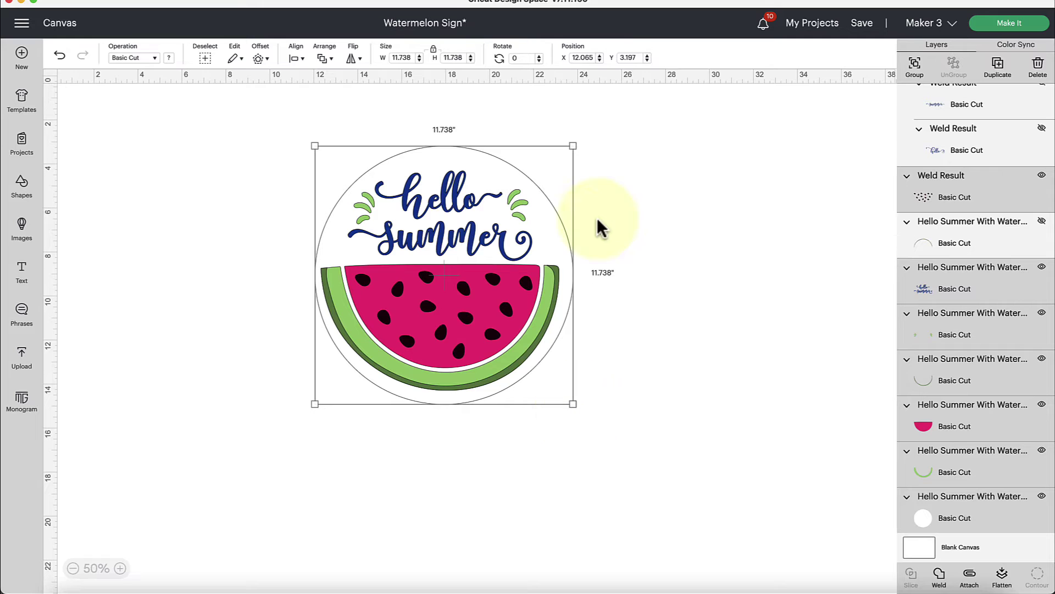
# Try scaling the whole sign down to about 10.626 inches, undo the resize, and reselect all pieces before clearing the selection
pyautogui.moveTo(570, 403); pyautogui.dragTo(543, 377)
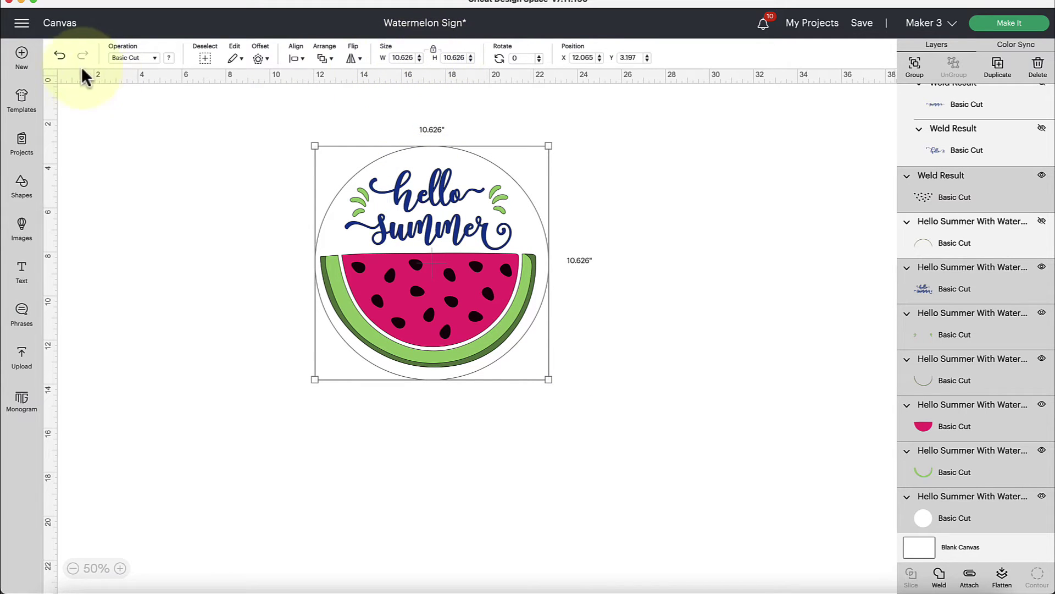
pyautogui.click(60, 56)
pyautogui.click(61, 55)
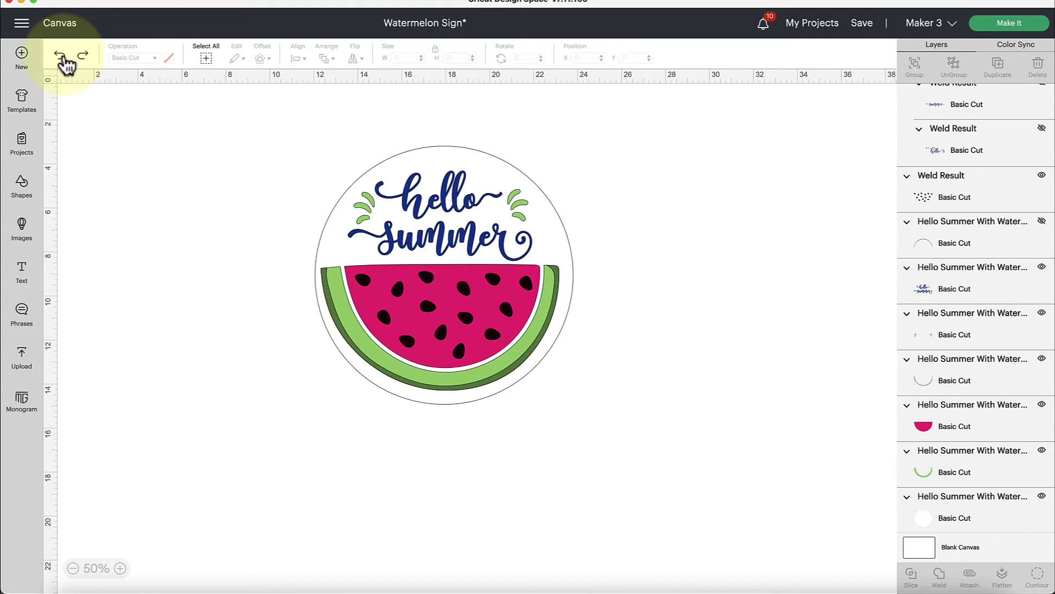
pyautogui.click(421, 344)
pyautogui.moveTo(245, 176); pyautogui.dragTo(521, 401)
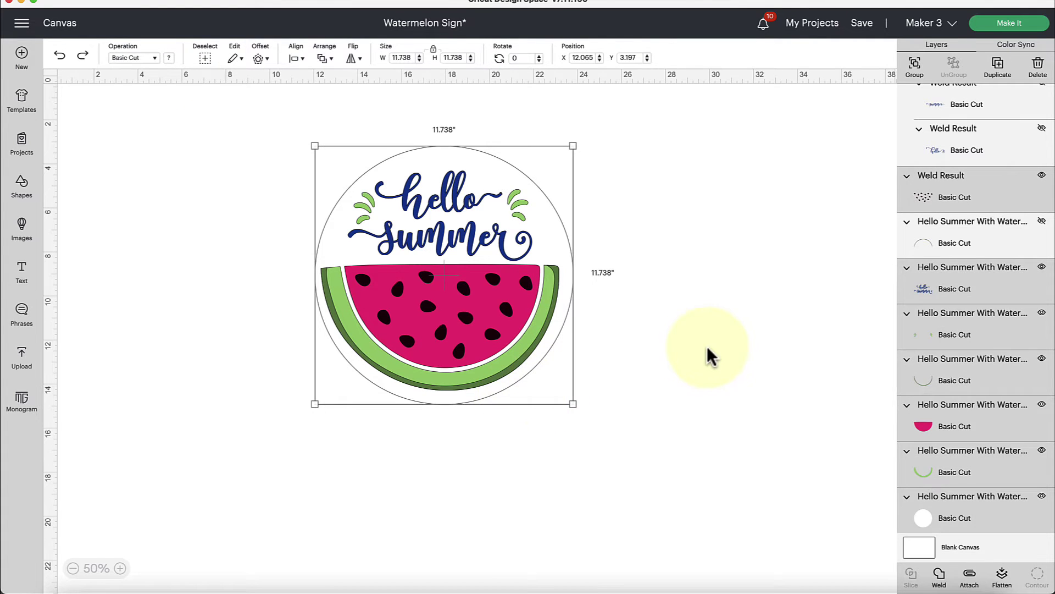
pyautogui.click(707, 355)
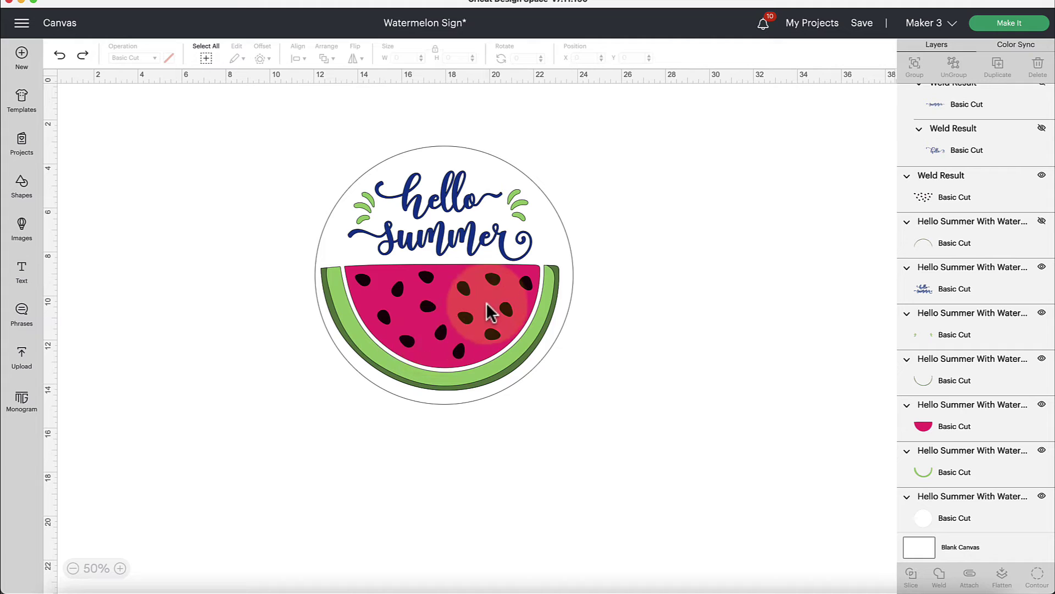
# Move the white background circle off the design to about X 24.371, Y 2.891, and hide its layer
pyautogui.click(327, 231)
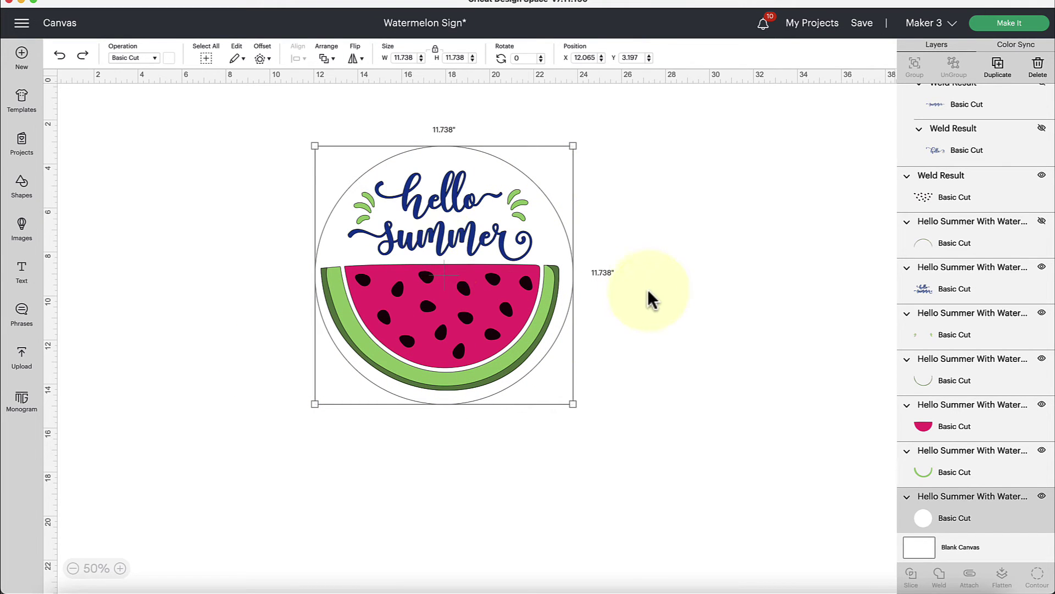
pyautogui.click(569, 249)
pyautogui.moveTo(569, 250); pyautogui.dragTo(833, 234)
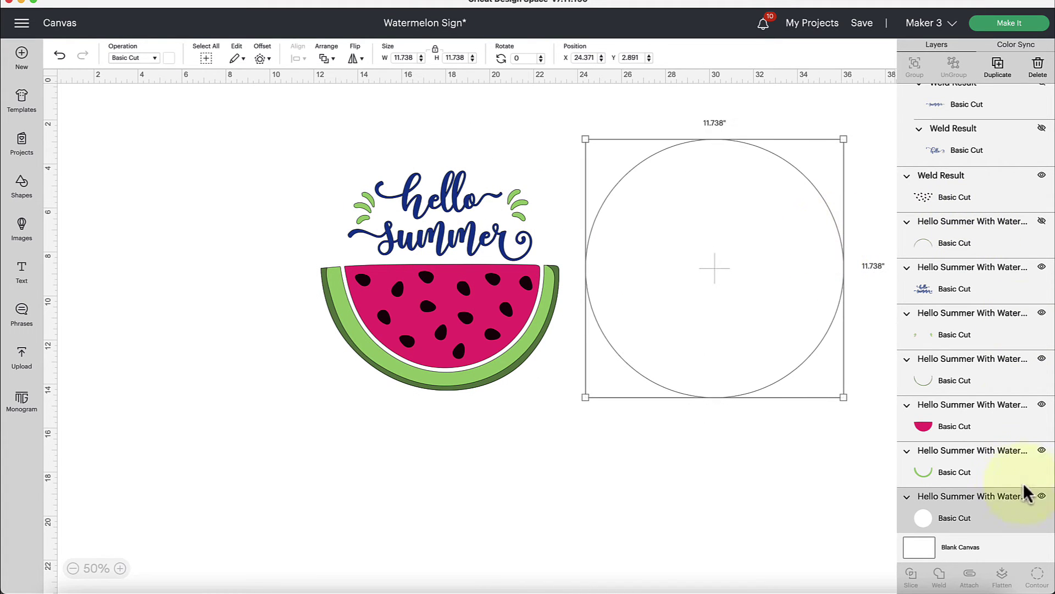
pyautogui.click(1042, 497)
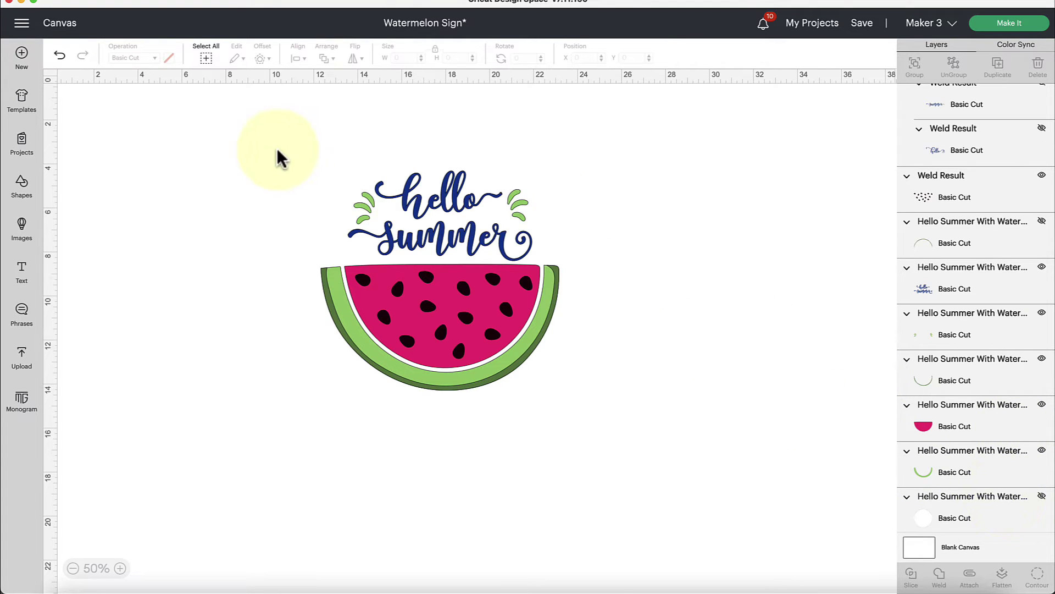
# Save the project and open the mat preparation for cutting
pyautogui.click(862, 22)
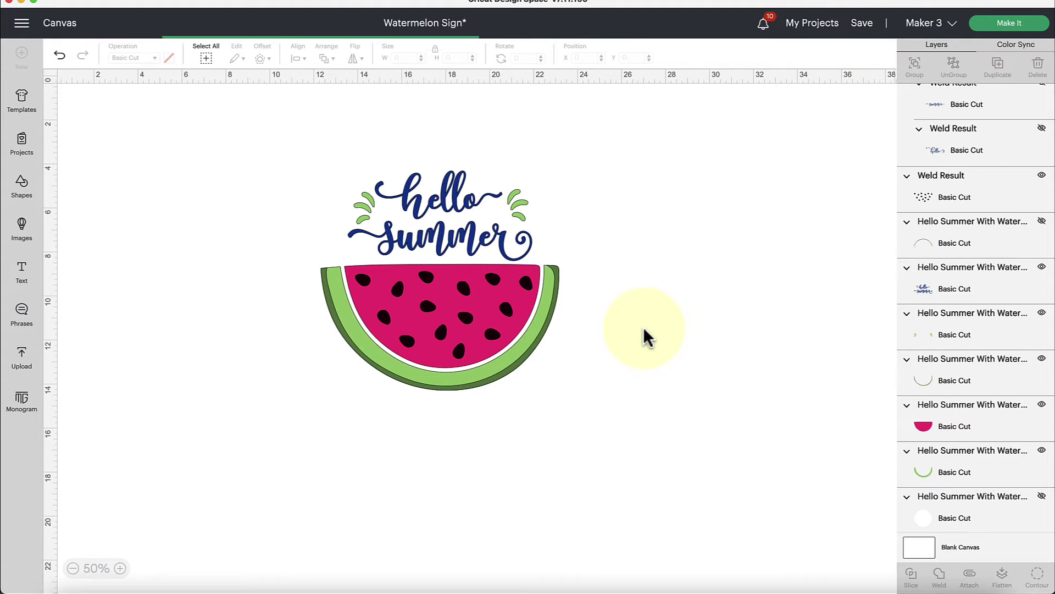
pyautogui.click(995, 24)
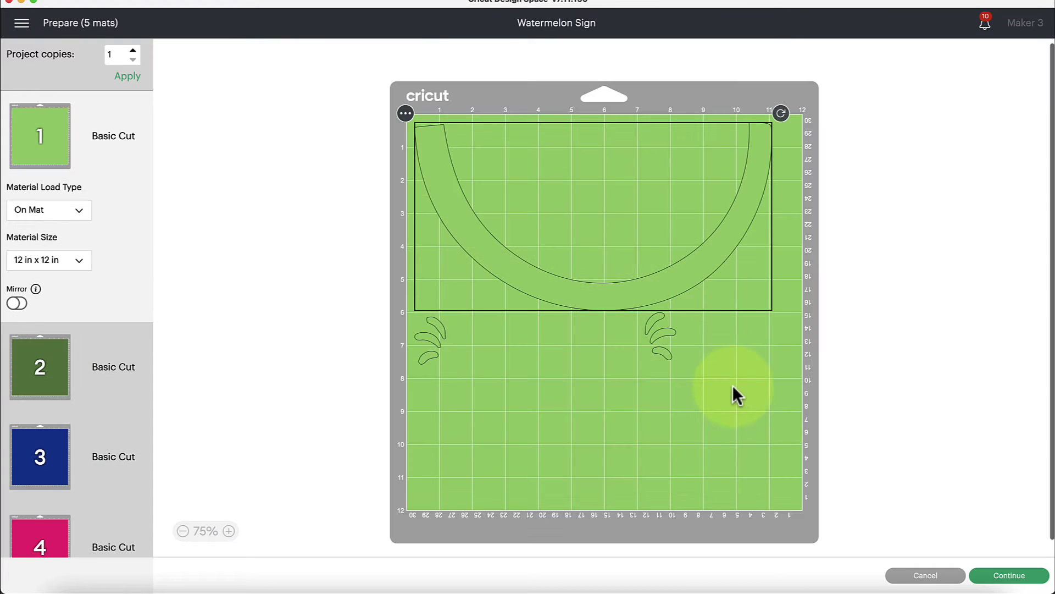
# Preview the cut layouts on the pink and black mats
pyautogui.scroll(-3, 118, 424)
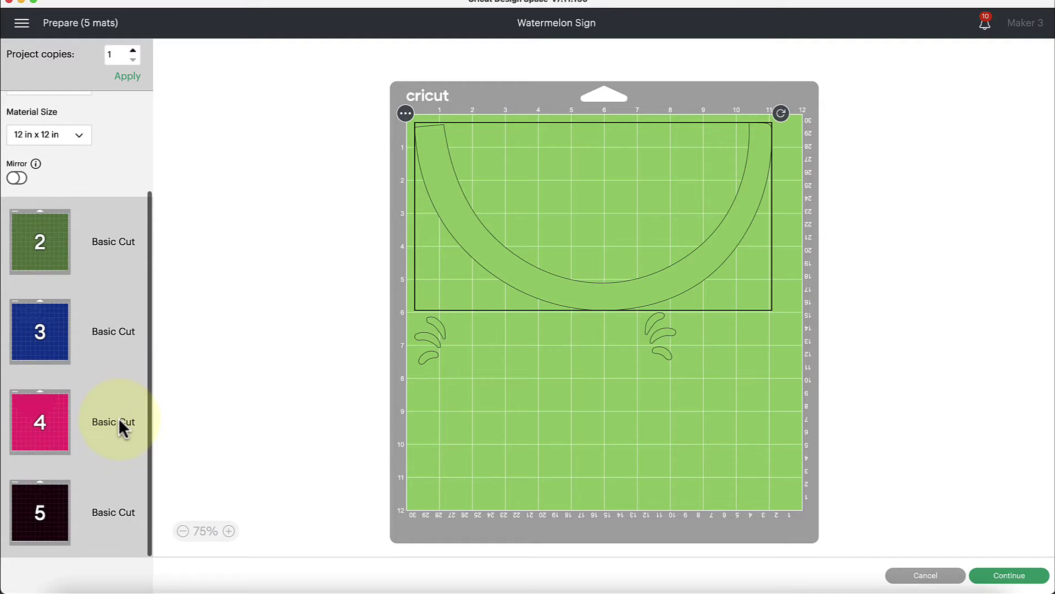
pyautogui.click(33, 421)
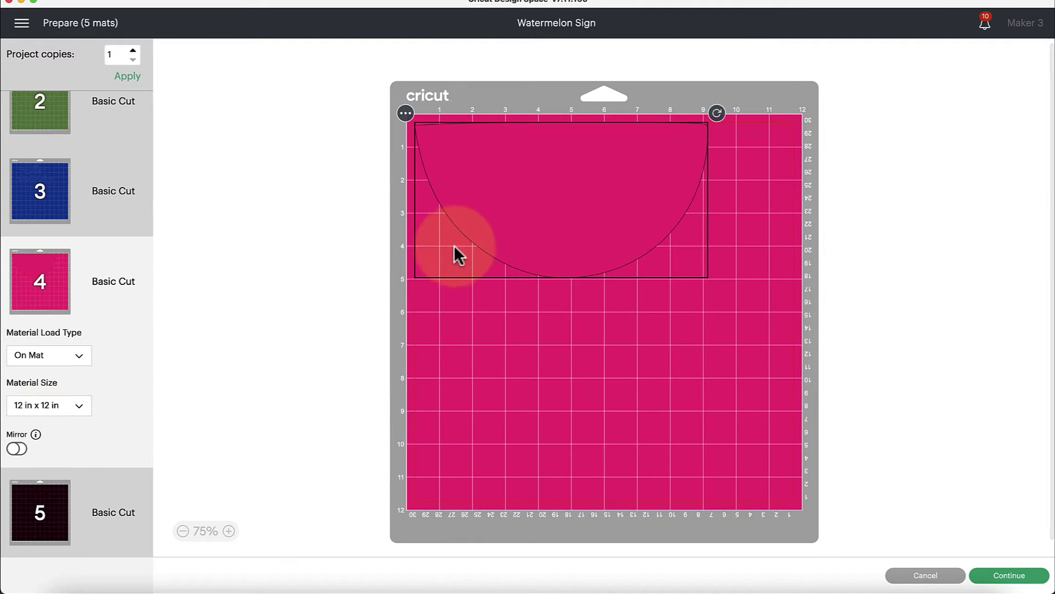
pyautogui.click(41, 529)
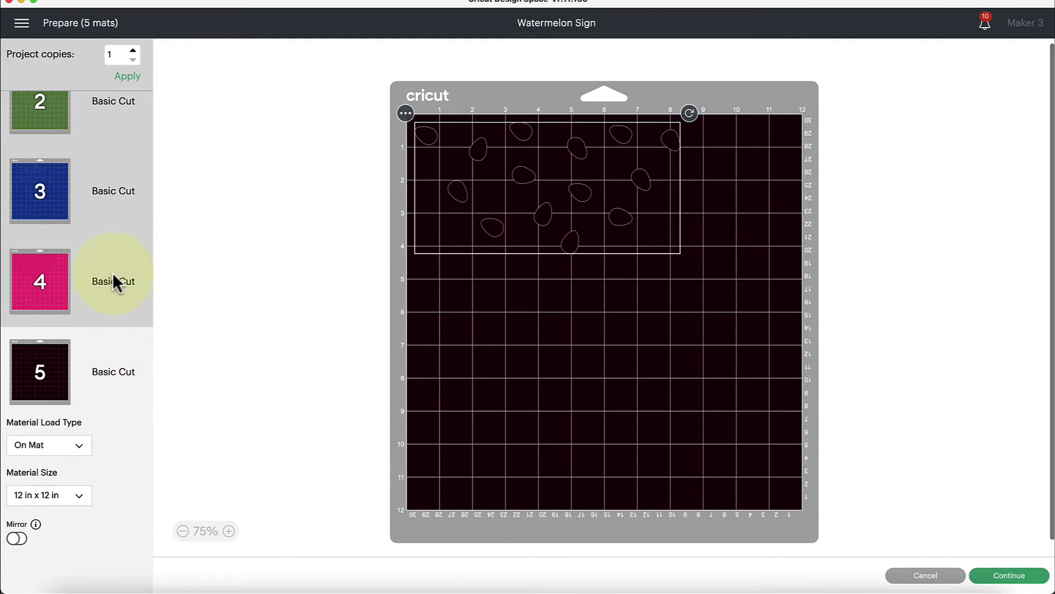
pyautogui.scroll(3, 112, 269)
# Turn on Mirror for the light green, dark green and navy blue mats
pyautogui.click(47, 120)
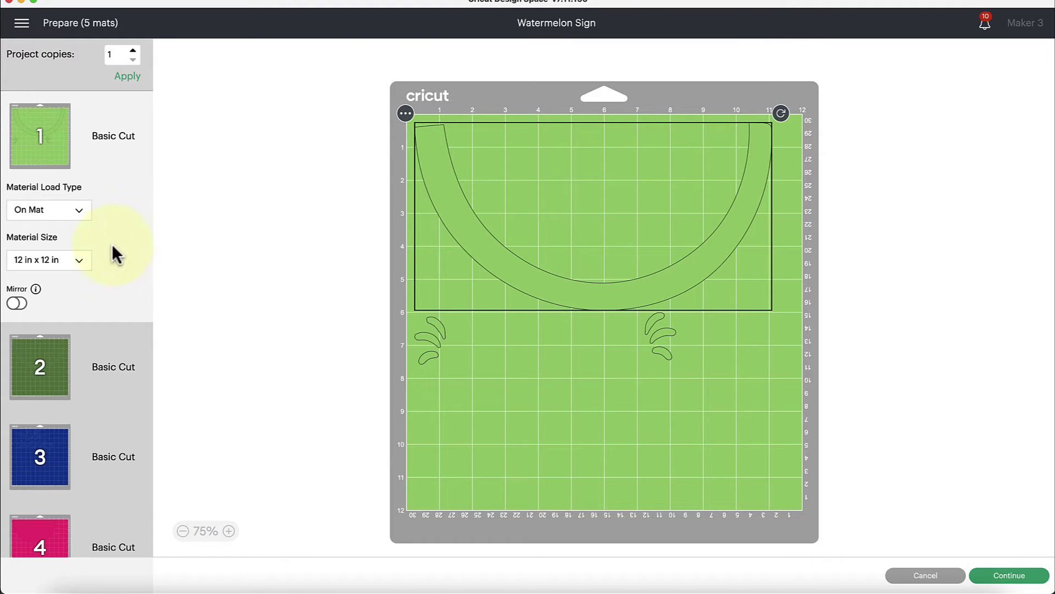
pyautogui.click(16, 303)
pyautogui.click(65, 380)
pyautogui.click(16, 394)
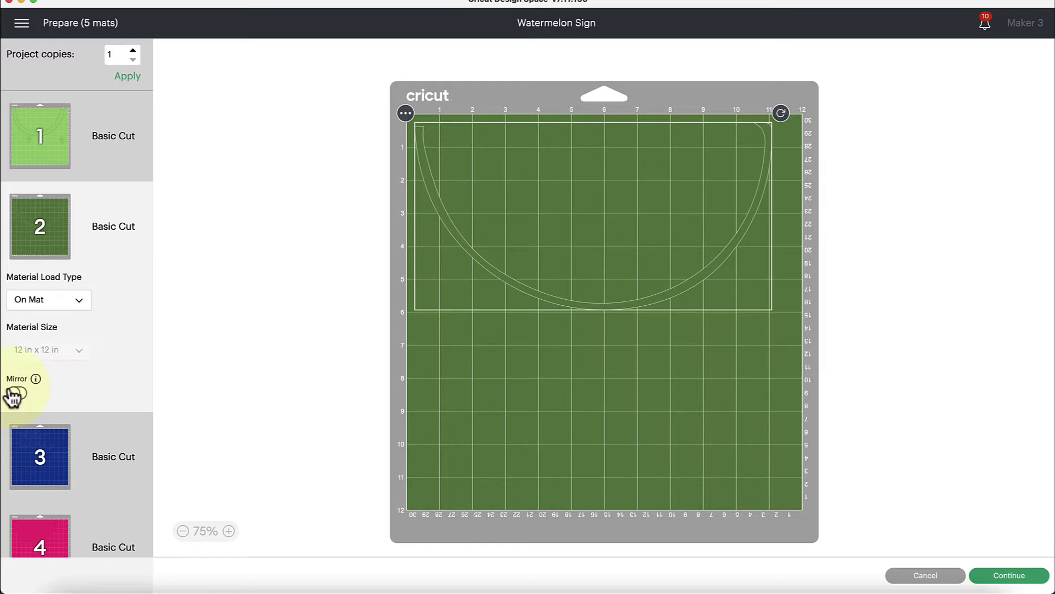
pyautogui.scroll(-3, 86, 388)
pyautogui.click(44, 332)
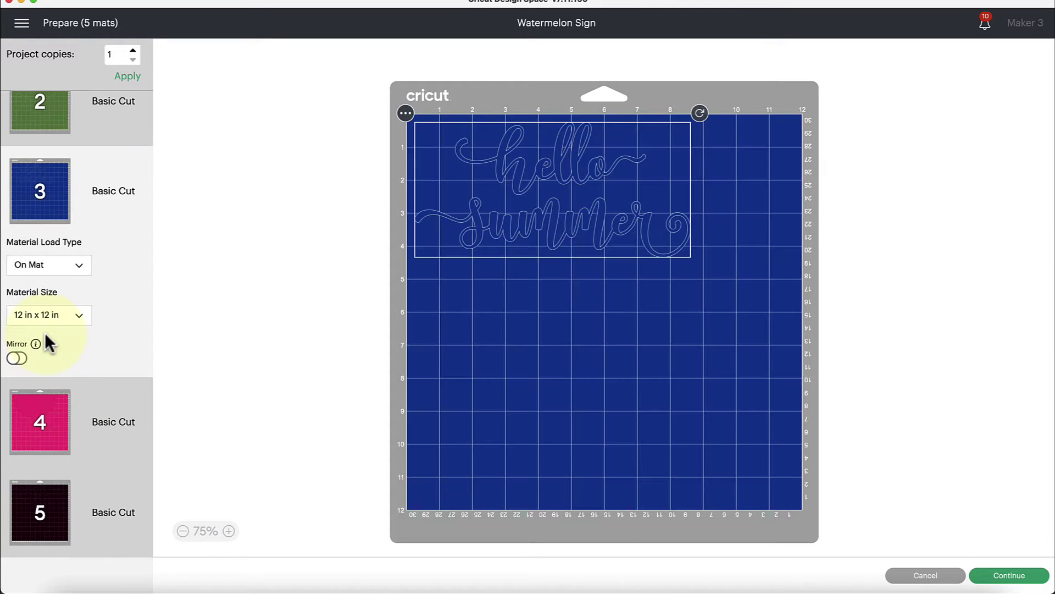
pyautogui.click(16, 358)
# Turn on Mirror for the pink and black mats, and recheck the light green mat
pyautogui.scroll(-3, 92, 368)
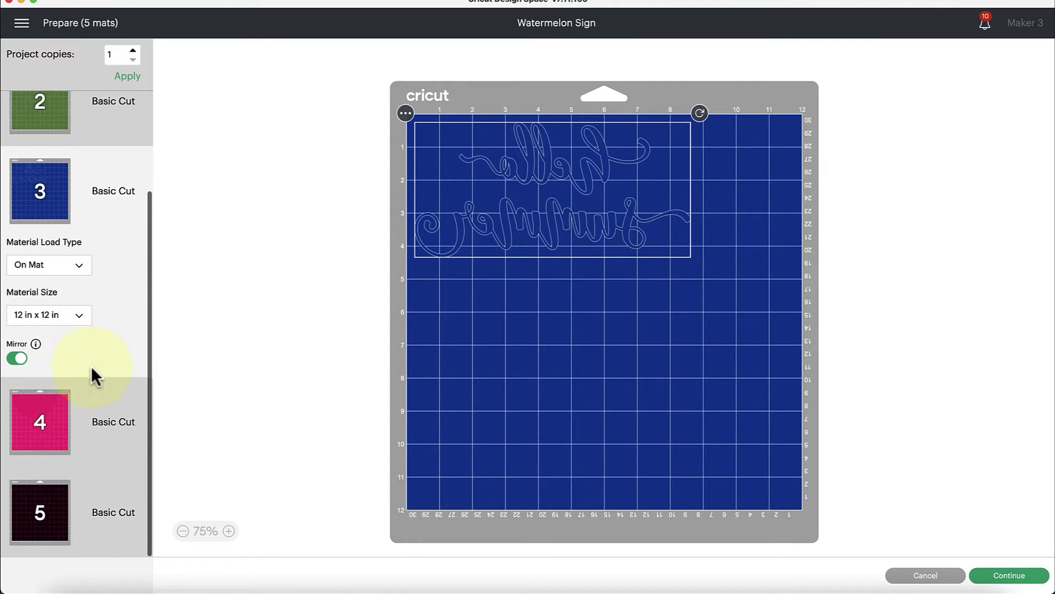
pyautogui.click(41, 413)
pyautogui.click(17, 449)
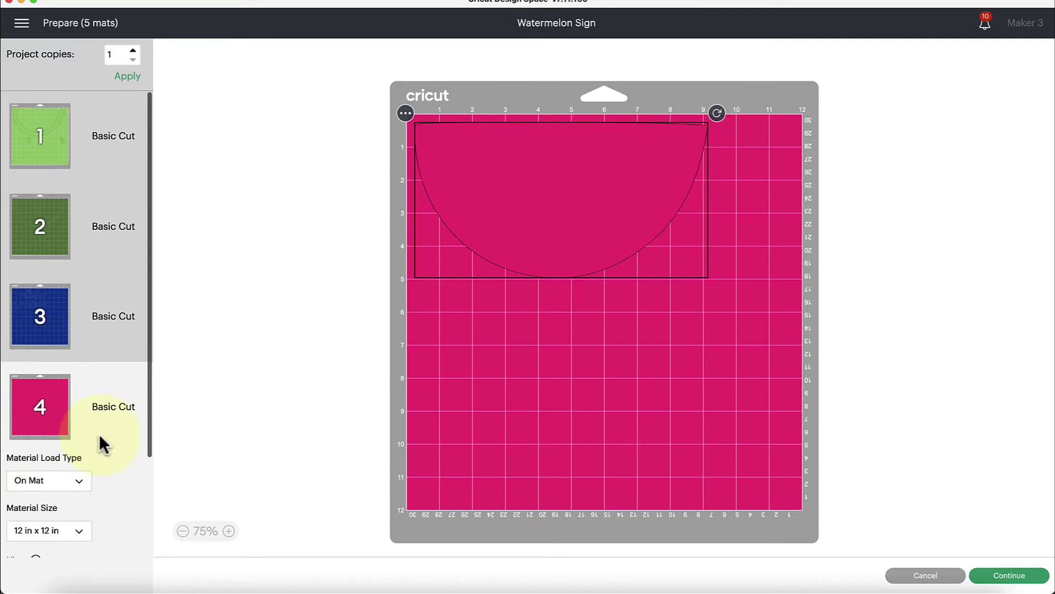
pyautogui.scroll(-5, 104, 439)
pyautogui.click(46, 509)
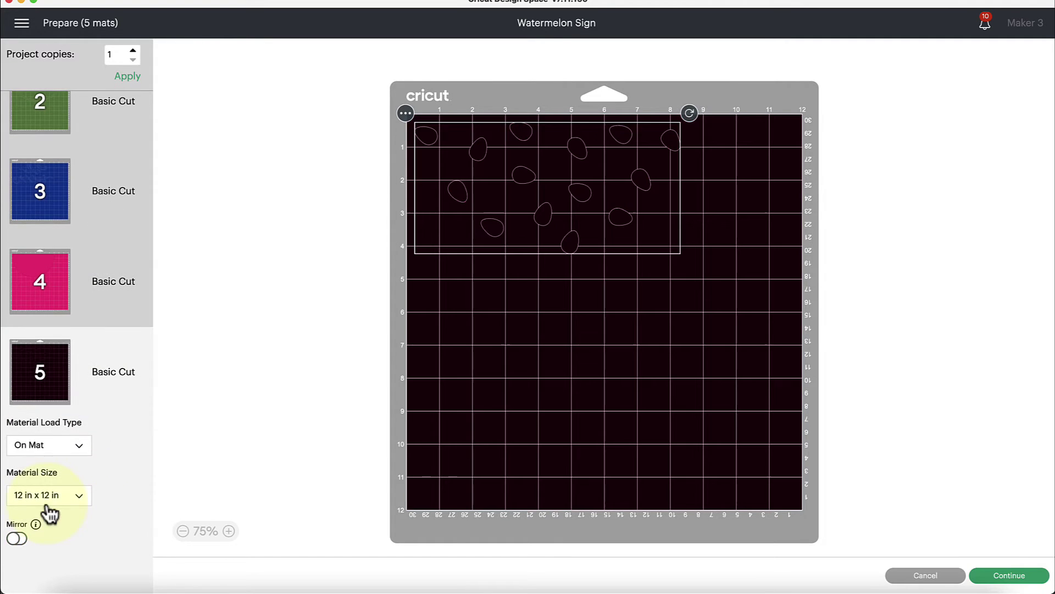
pyautogui.click(16, 539)
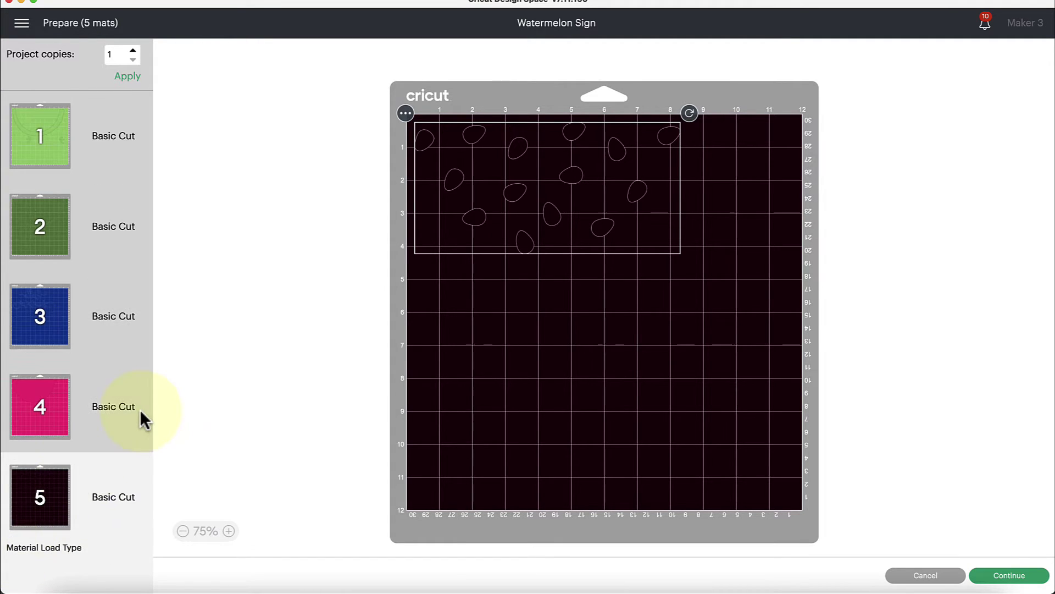
pyautogui.click(106, 124)
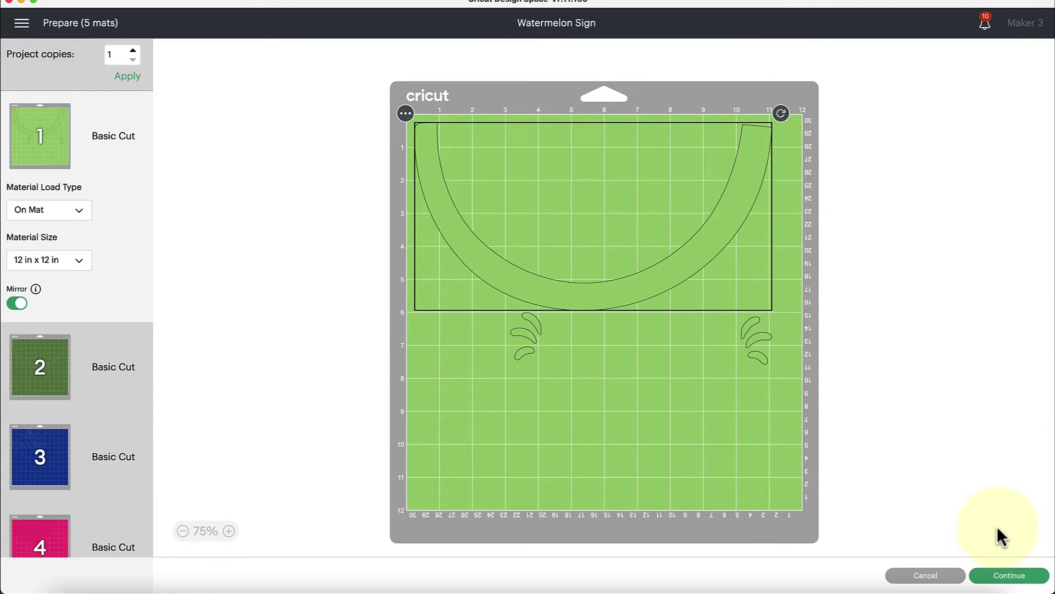
# Continue to the make stage and set the base material to Everyday Iron-On
pyautogui.click(1010, 577)
pyautogui.click(642, 258)
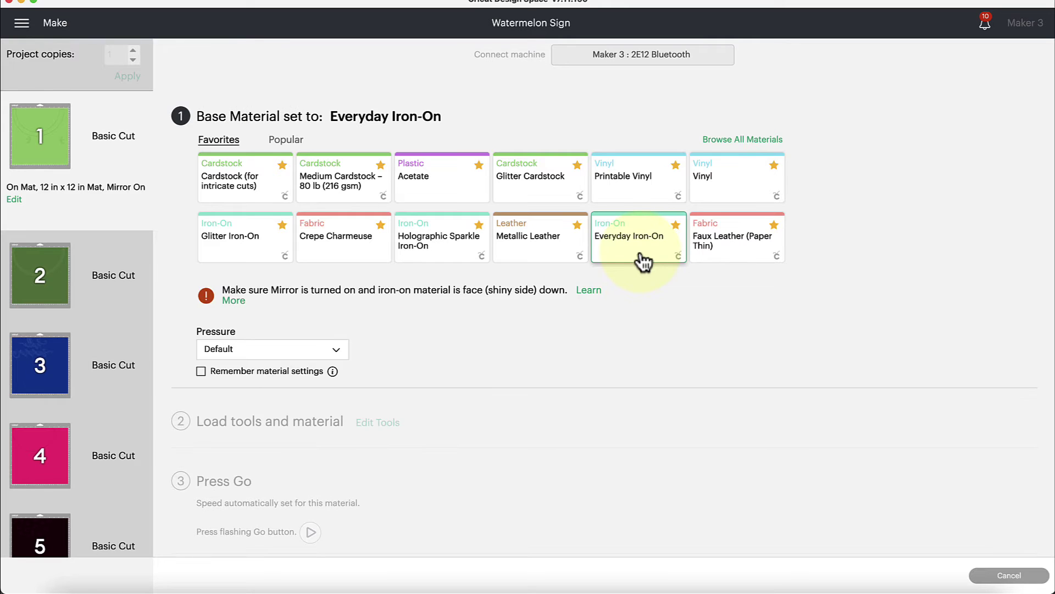